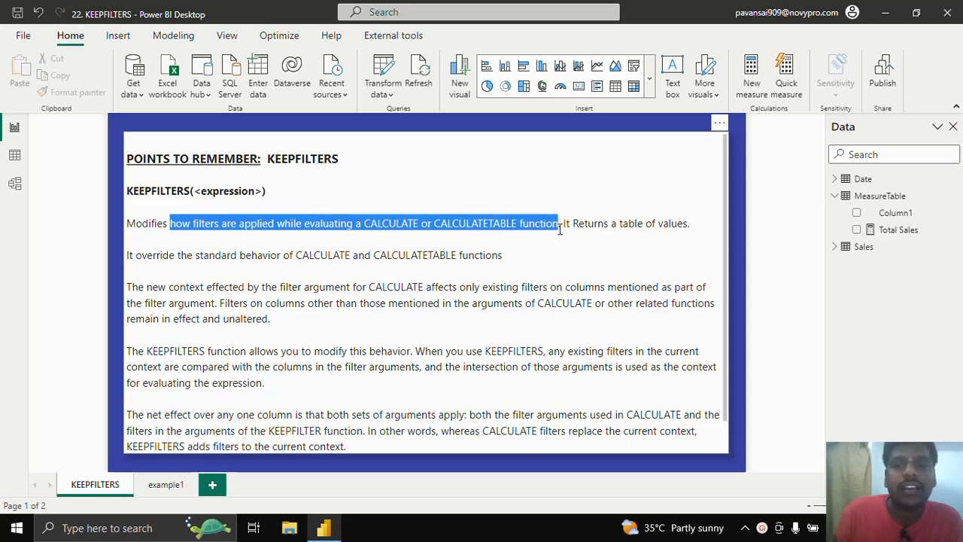
Read through the KEEPFILTERS notes on how CALCULATE filter arguments interact with existing filters, down to the final paragraphs.
{"action": "left_click", "coordinate": [731, 203]}
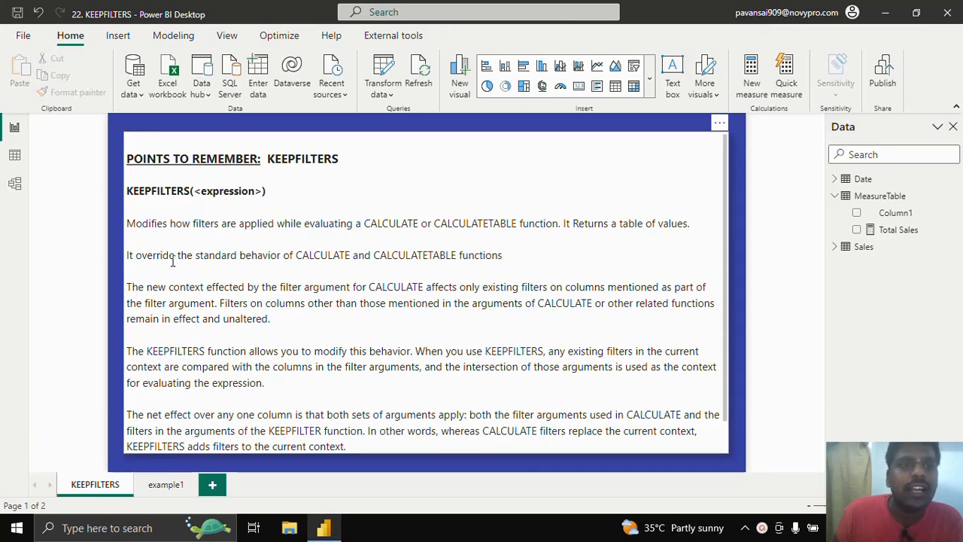
{"action": "left_click_drag", "start_coordinate": [293, 256], "coordinate": [458, 256]}
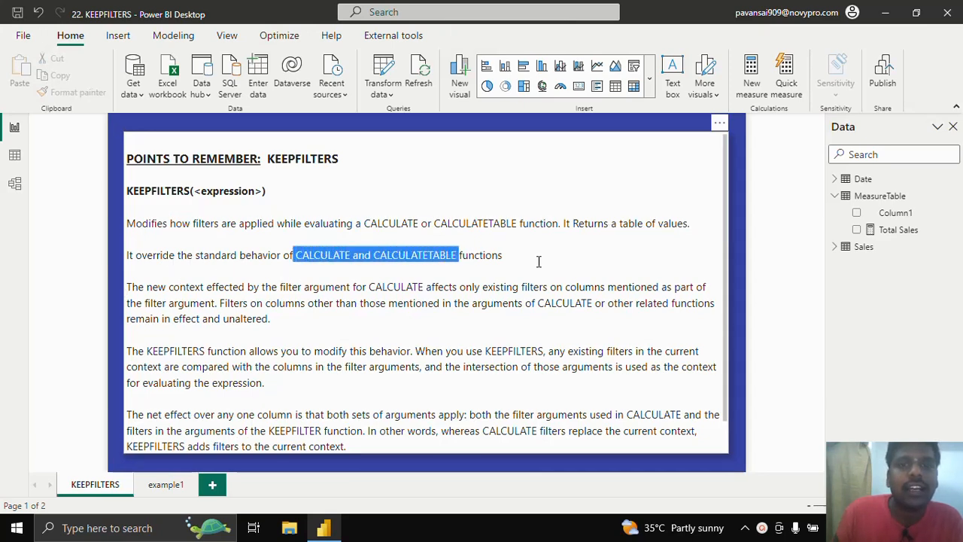
{"action": "left_click", "coordinate": [399, 303]}
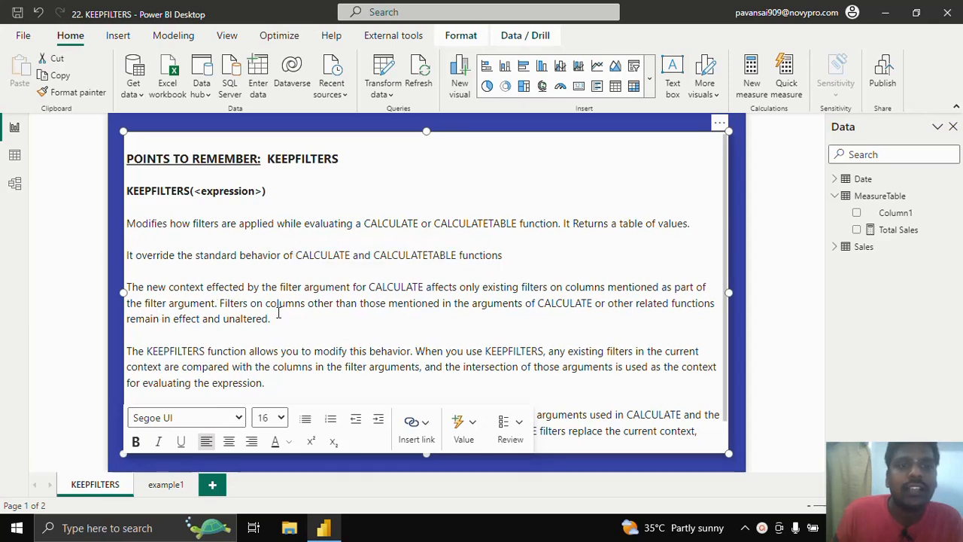
{"action": "left_click_drag", "start_coordinate": [370, 288], "coordinate": [451, 288]}
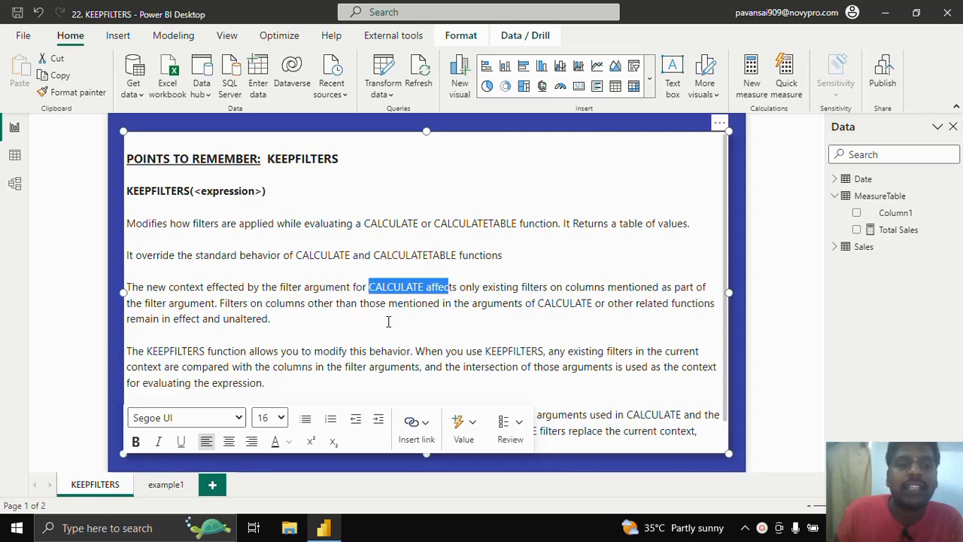
{"action": "left_click_drag", "start_coordinate": [146, 303], "coordinate": [221, 302]}
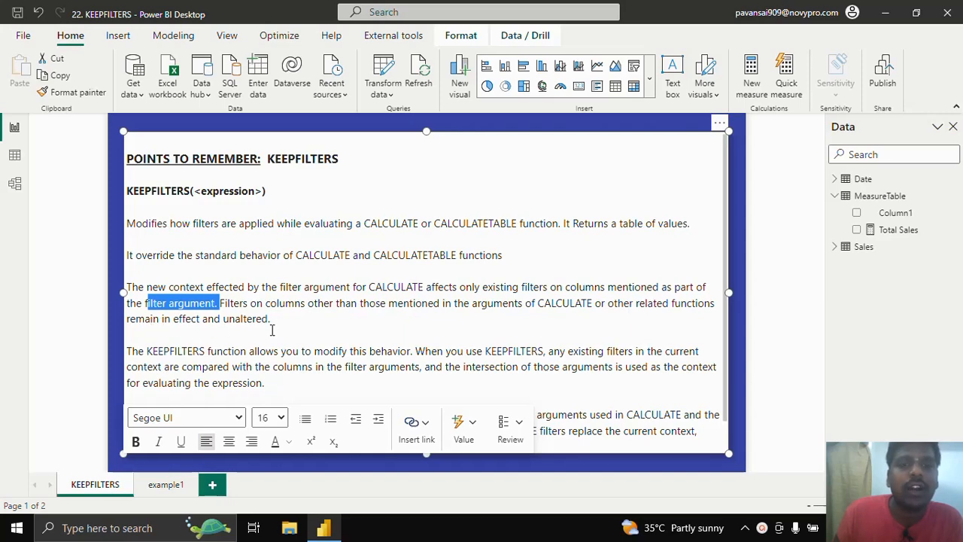
{"action": "scroll", "coordinate": [272, 329], "scroll_direction": "down", "scroll_amount": 1}
{"action": "left_click", "coordinate": [169, 320]}
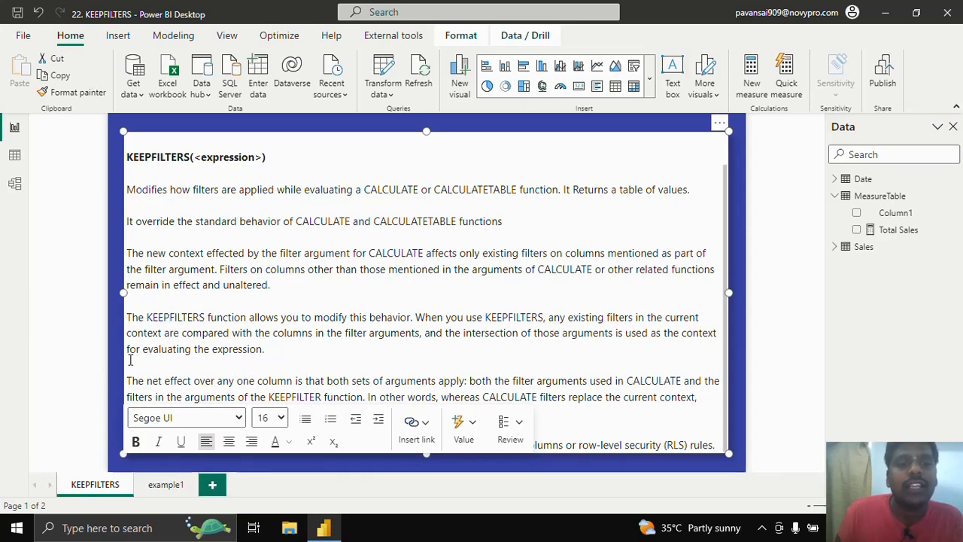
{"action": "key", "text": "Escape"}
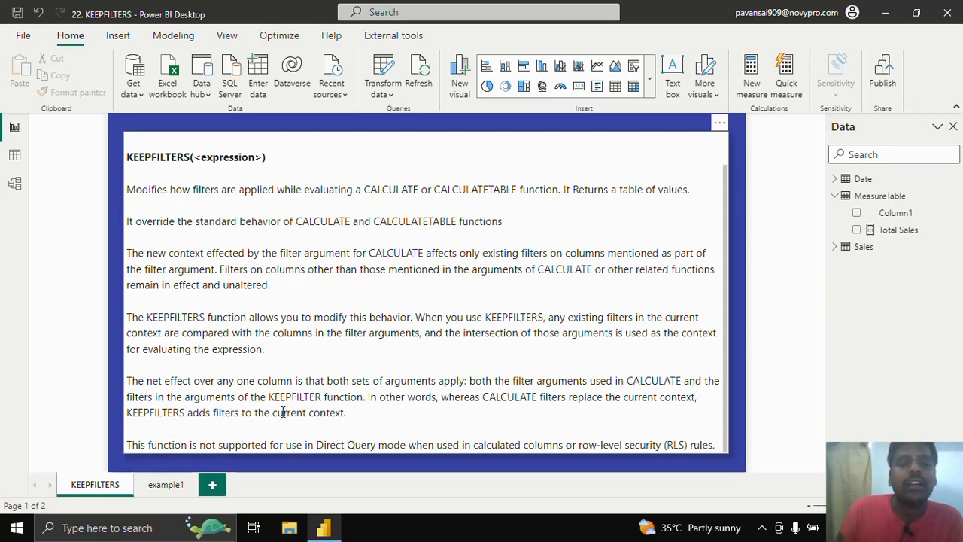
Open the example1 page and examine the formula of the Total Sales measure.
{"action": "left_click", "coordinate": [160, 484]}
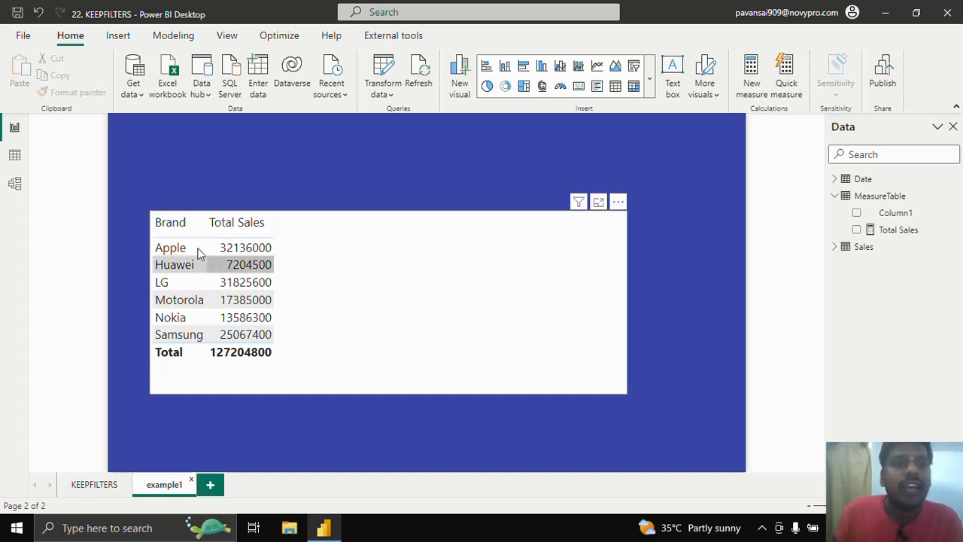
{"action": "left_click", "coordinate": [892, 230]}
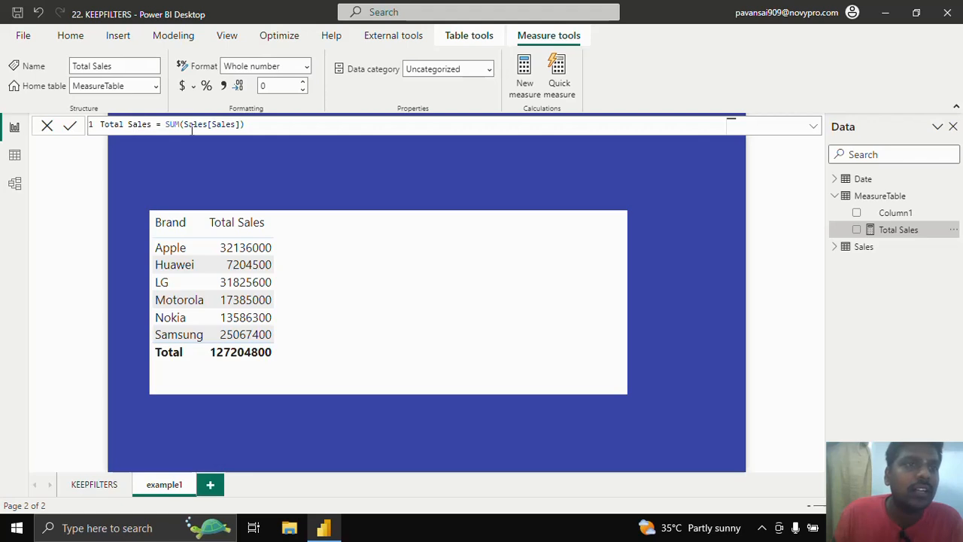
{"action": "left_click_drag", "start_coordinate": [165, 123], "coordinate": [273, 122]}
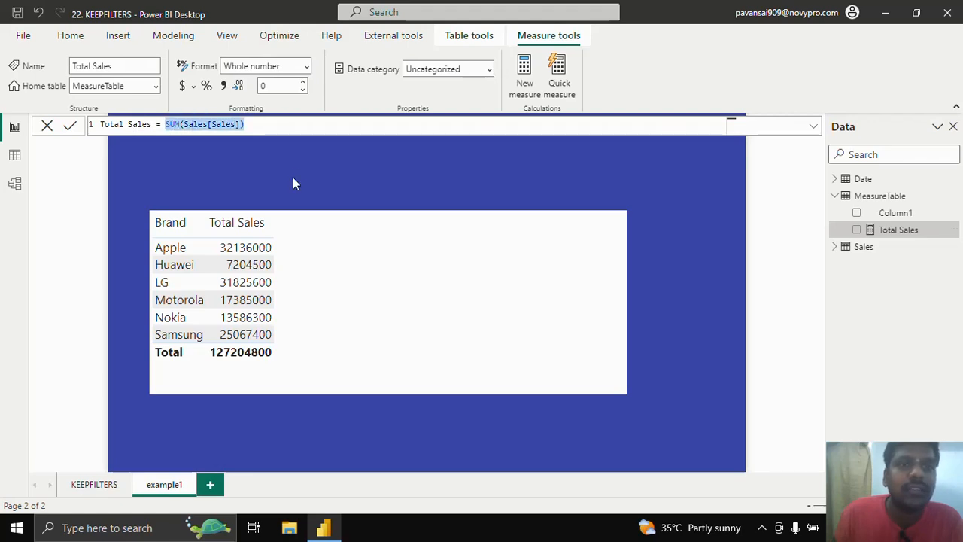
Create a new measure in MeasureTable and name it Apple sales, with its formula starting on a new line.
{"action": "left_click", "coordinate": [953, 196]}
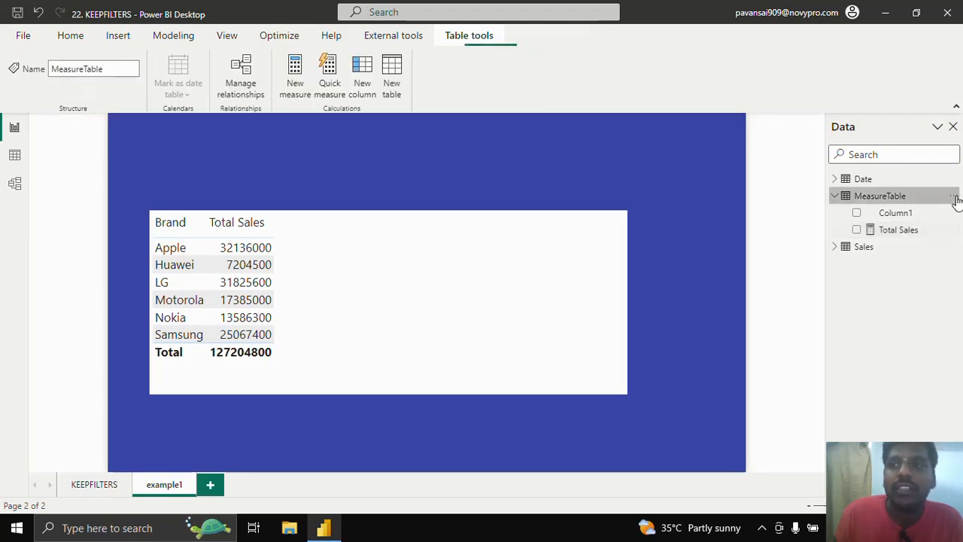
{"action": "left_click", "coordinate": [901, 209]}
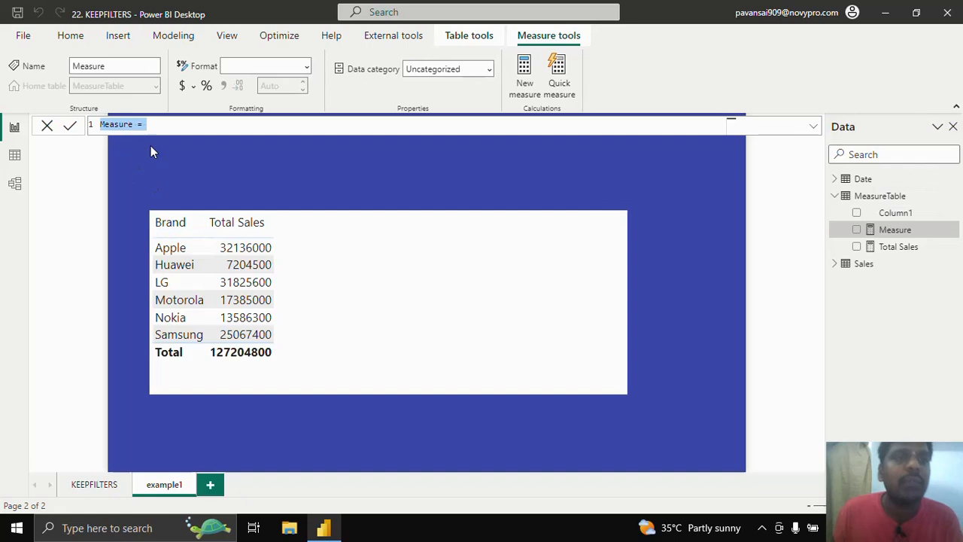
{"action": "type", "text": "Apple "}
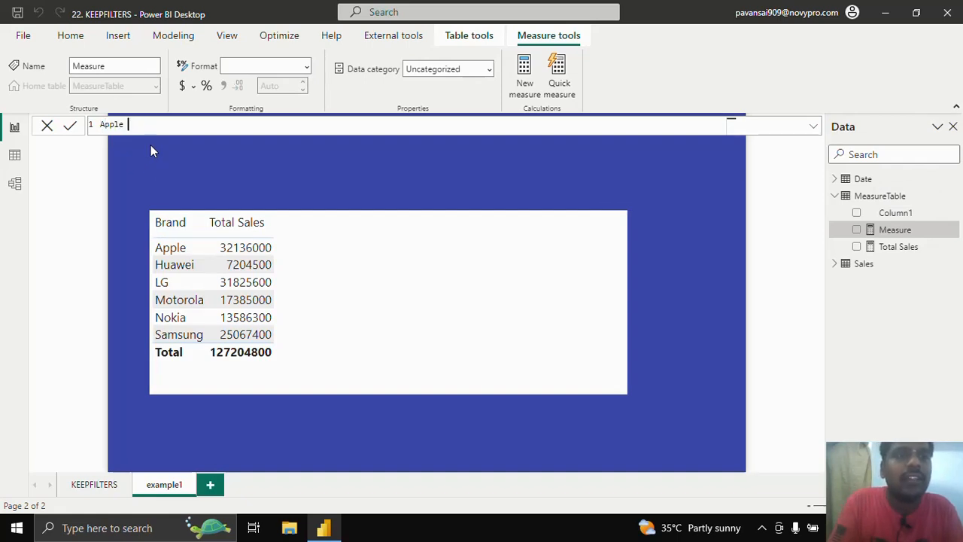
{"action": "type", "text": "sales ="}
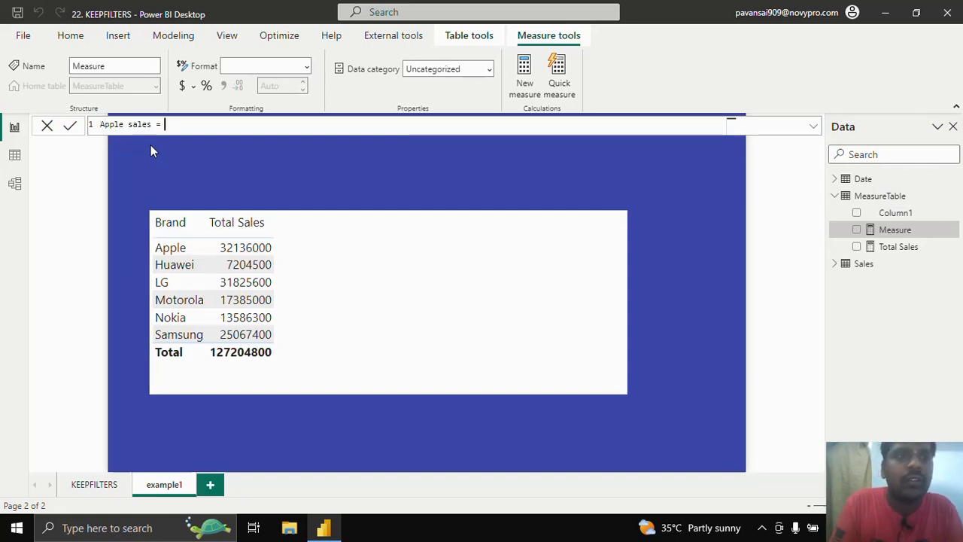
{"action": "key", "text": "shift+Return"}
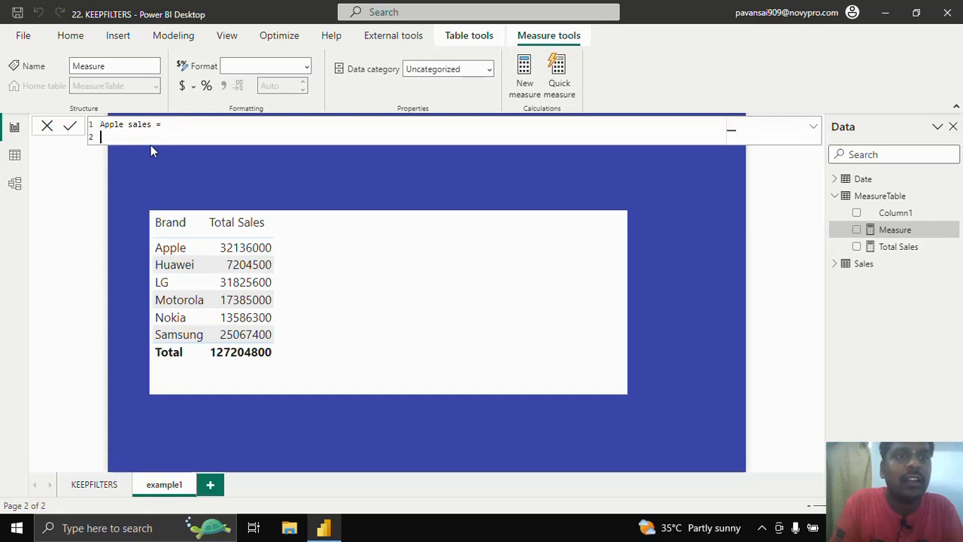
Begin the Apple sales formula with CALCULATE, using [Total Sales] as the expression on its own line.
{"action": "type", "text": "C"}
{"action": "left_click", "coordinate": [143, 150]}
{"action": "key", "text": "shift+Return"}
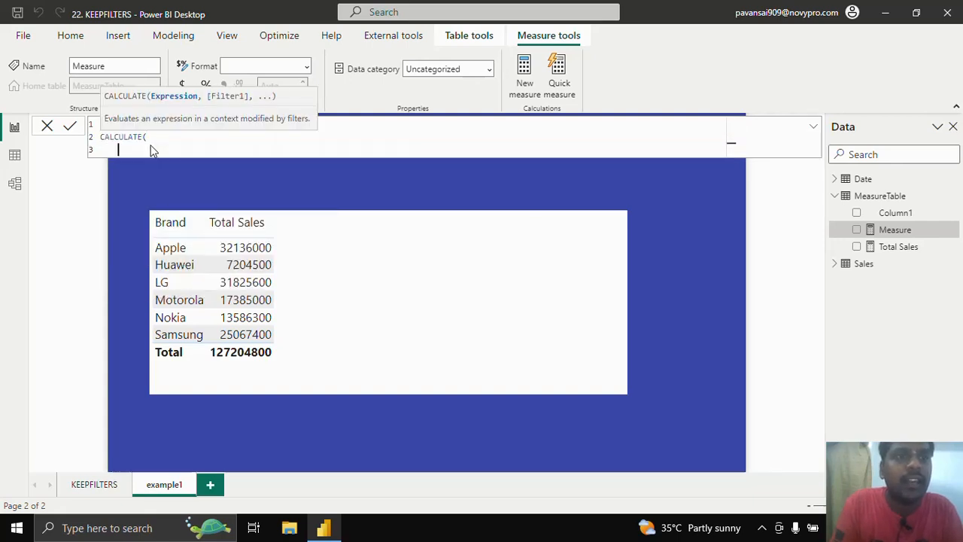
{"action": "type", "text": "tot"}
{"action": "key", "text": "Tab"}
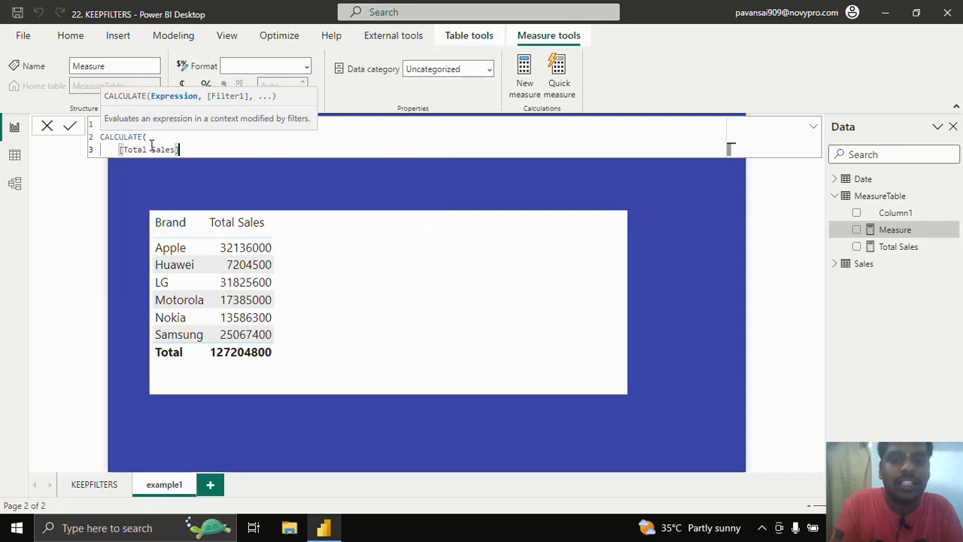
{"action": "type", "text": ","}
{"action": "key", "text": "shift+Return"}
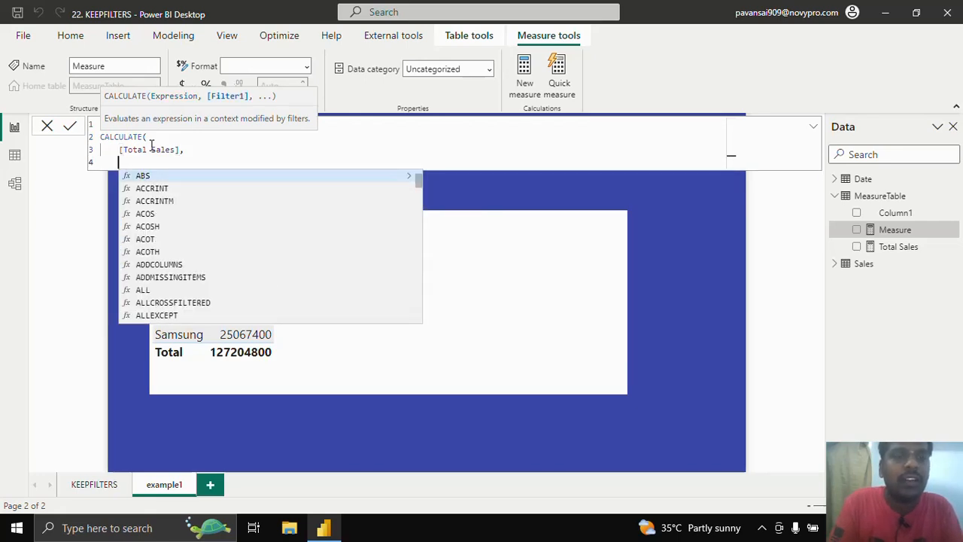
Add the filter Sales[Brand] = "Apple", close the CALCULATE function and commit the Apple sales measure.
{"action": "type", "text": "bra"}
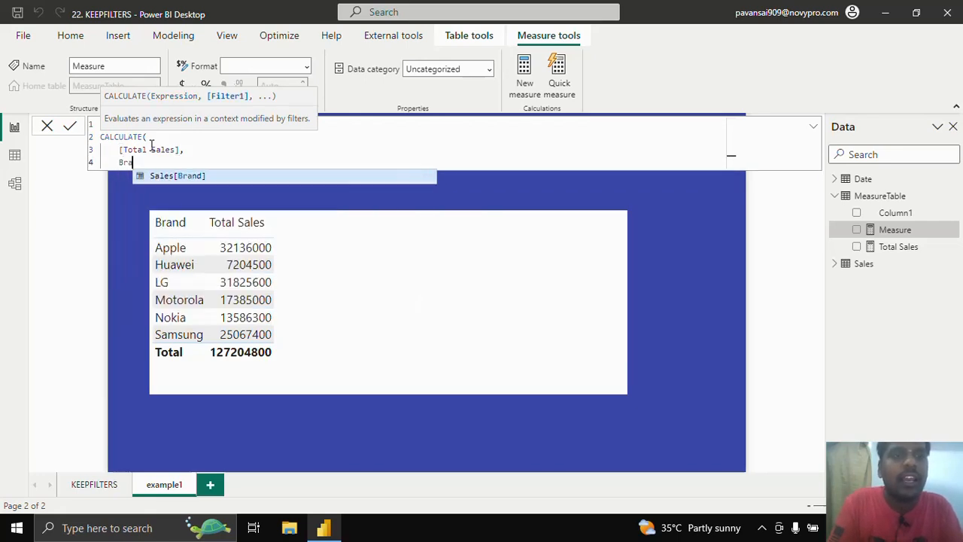
{"action": "key", "text": "Tab"}
{"action": "type", "text": "= "}
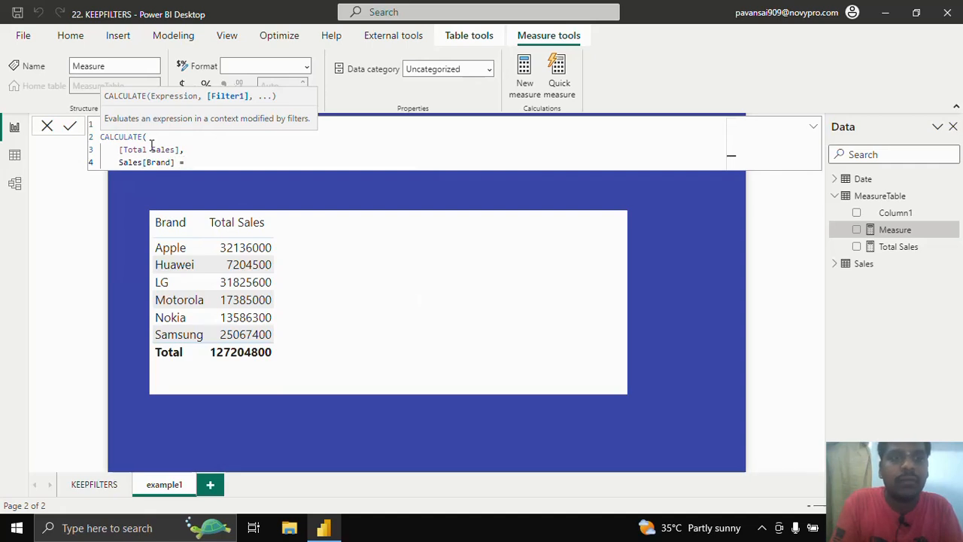
{"action": "type", "text": "\"Apple"}
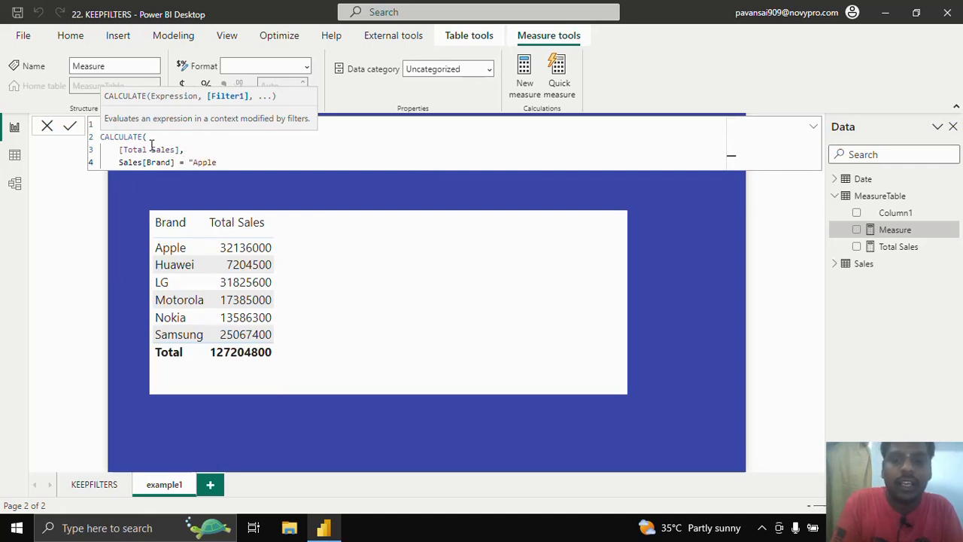
{"action": "key", "text": "shift+Return"}
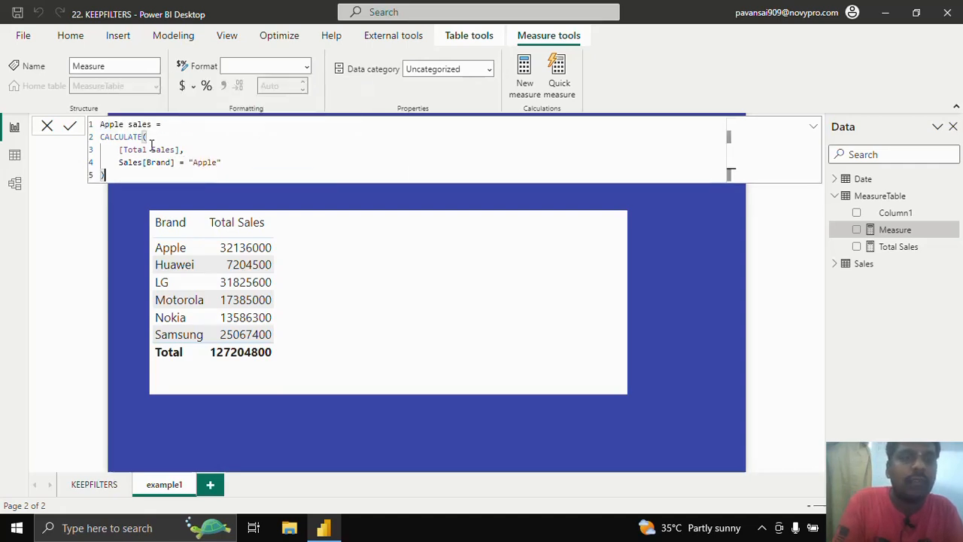
{"action": "type", "text": ")"}
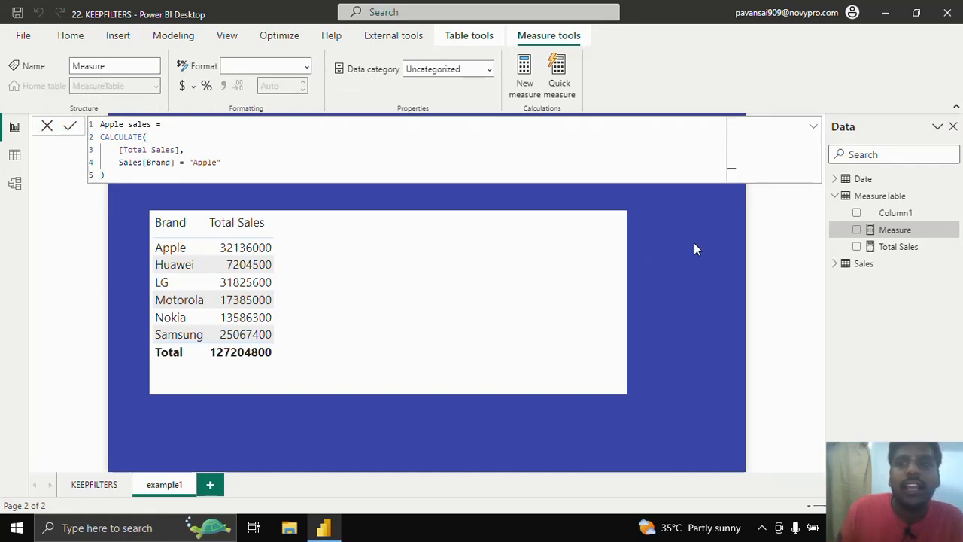
{"action": "key", "text": "Return"}
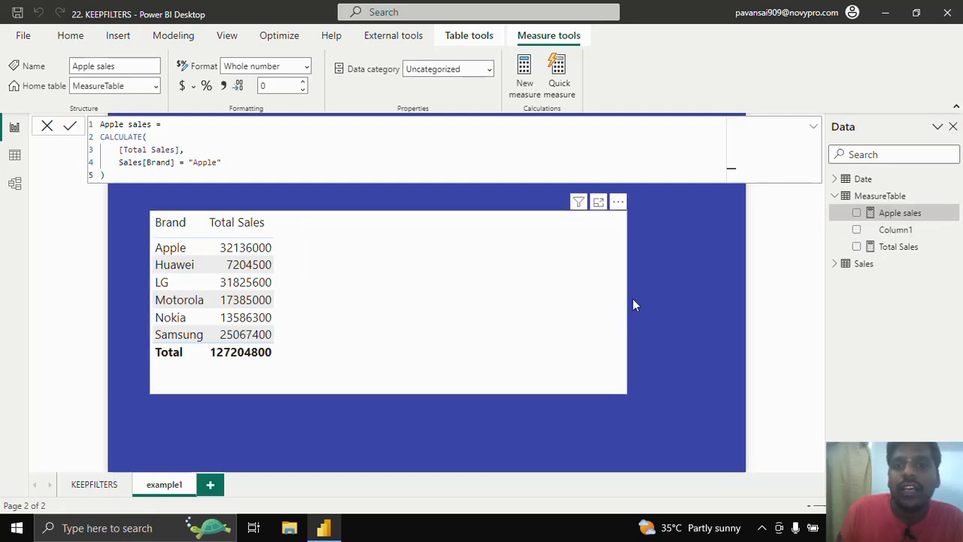
Add the Apple sales measure to the table visual that lists Total Sales by Brand.
{"action": "left_click", "coordinate": [626, 302]}
{"action": "left_click", "coordinate": [856, 213]}
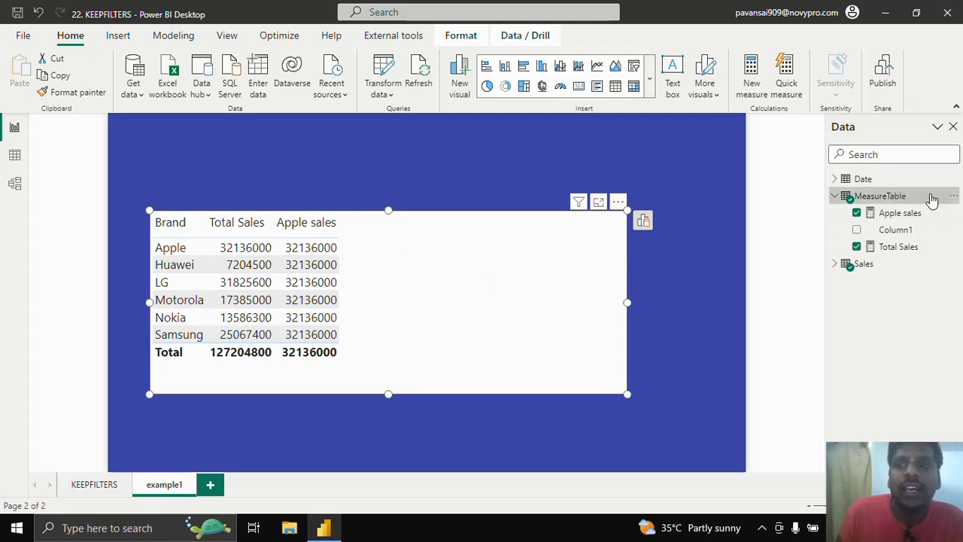
{"action": "double_click", "coordinate": [906, 197]}
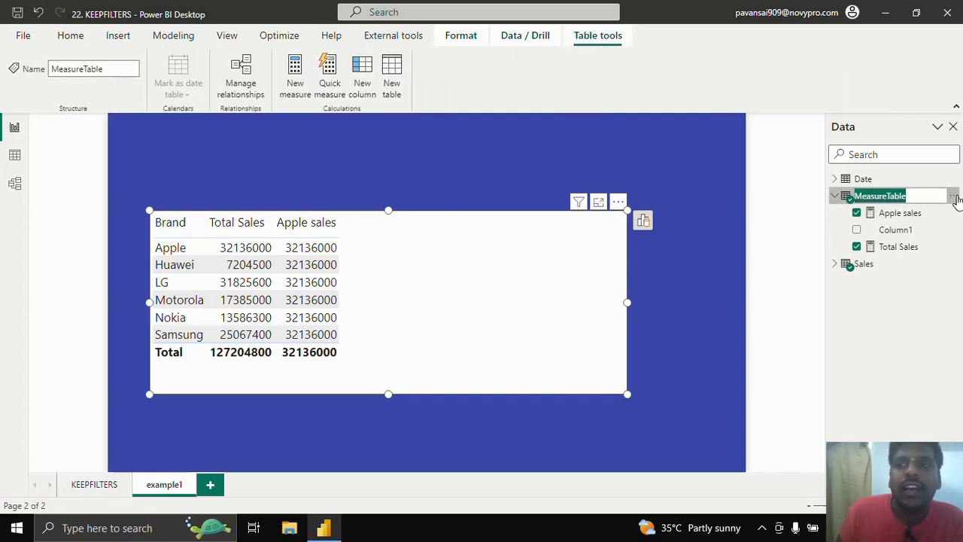
{"action": "left_click", "coordinate": [453, 247]}
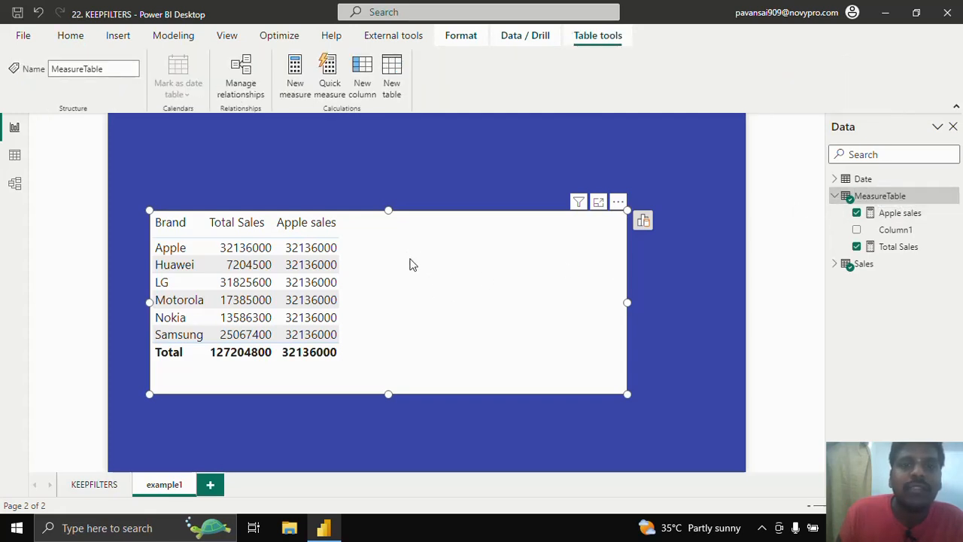
Create another measure in MeasureTable named "Apple sales using keepfilters", with its formula starting on a new line.
{"action": "left_click", "coordinate": [947, 197]}
{"action": "left_click", "coordinate": [881, 208]}
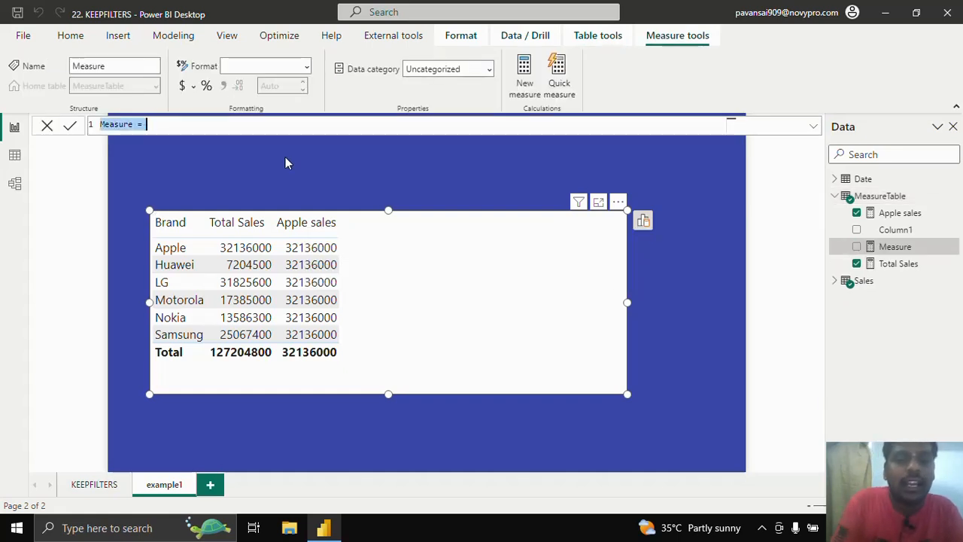
{"action": "type", "text": "App"}
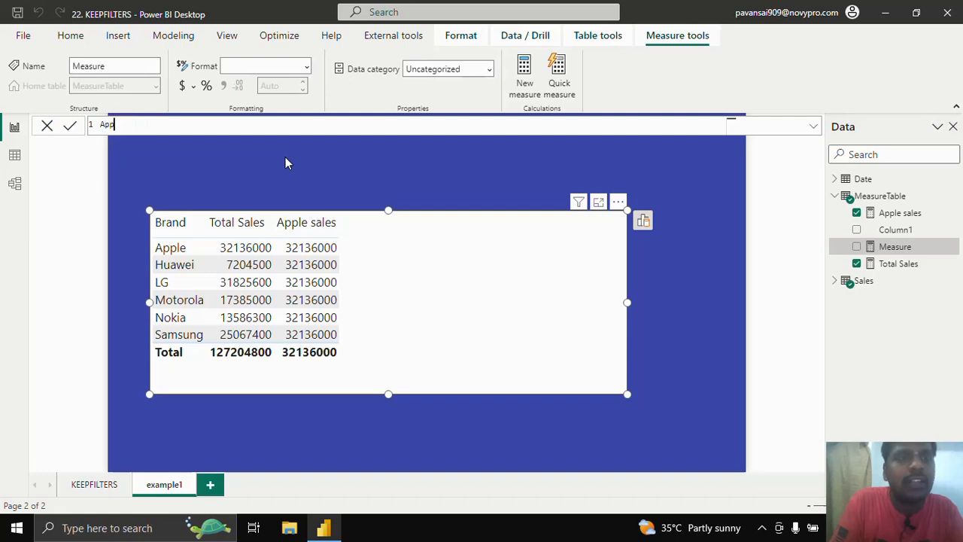
{"action": "type", "text": "le sales u"}
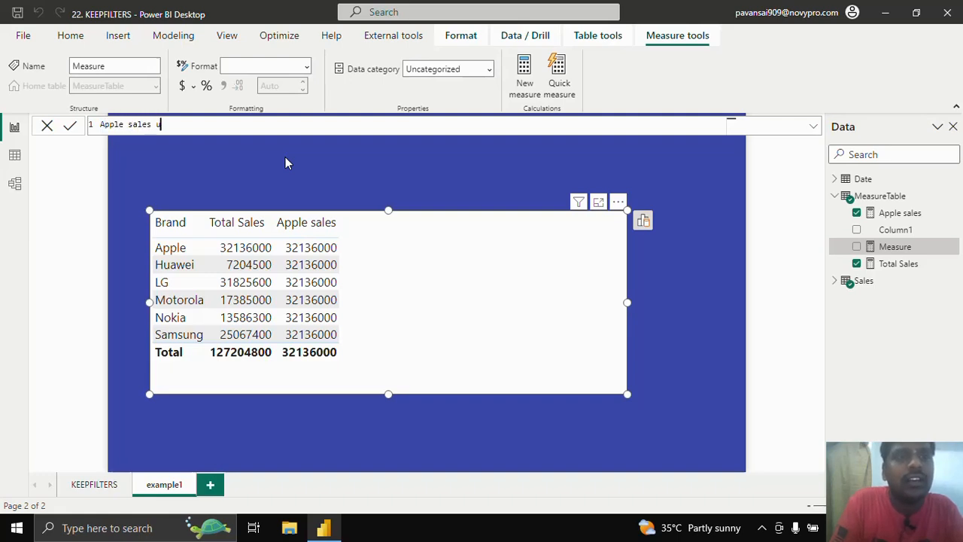
{"action": "type", "text": "sing keepfi"}
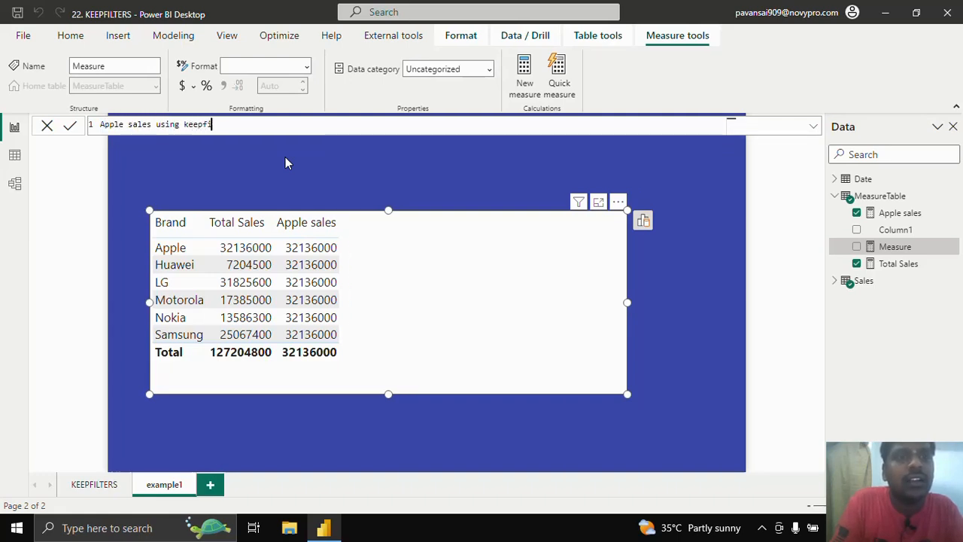
{"action": "type", "text": "lters ="}
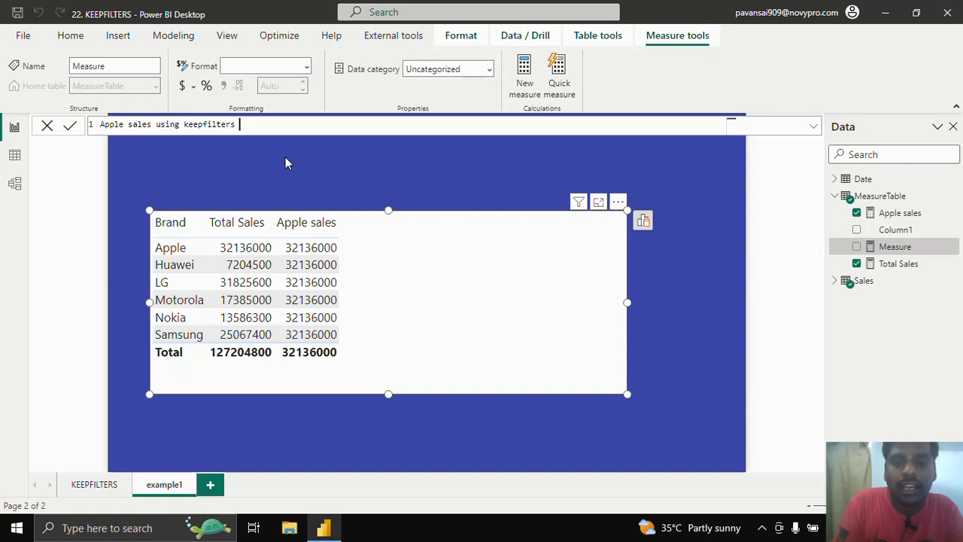
{"action": "key", "text": "shift+Return"}
Begin the keepfilters measure's formula with CALCULATE and [Total Sales] as its expression, ready for a filter argument.
{"action": "type", "text": "CAL"}
{"action": "key", "text": "Tab"}
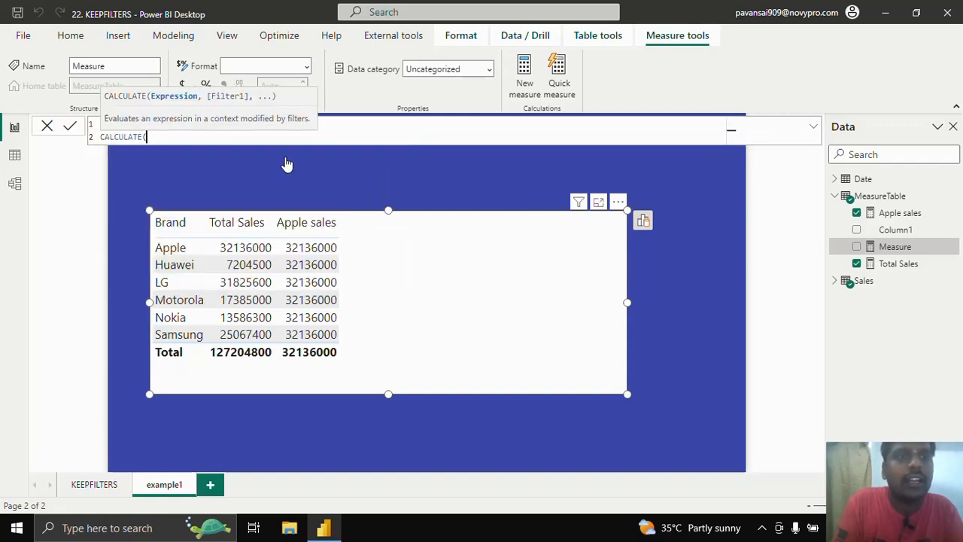
{"action": "key", "text": "shift+Return"}
{"action": "type", "text": "Total Sales],"}
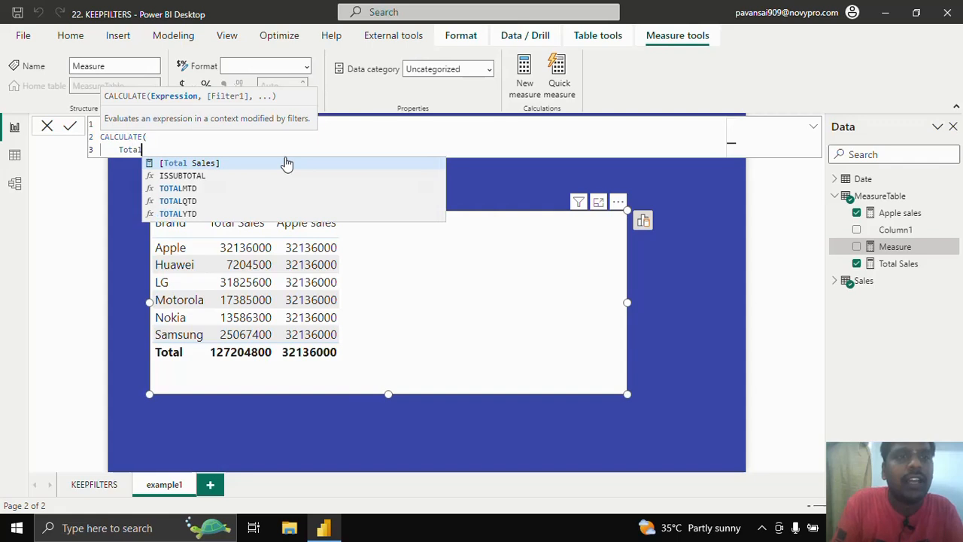
{"action": "key", "text": "Tab"}
{"action": "type", "text": ","}
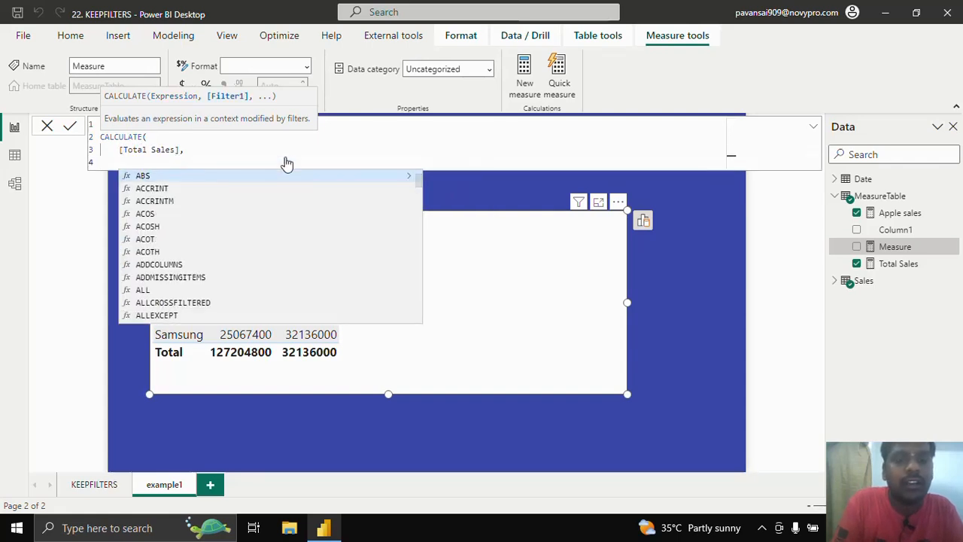
Add KEEPFILTERS(Sales[Brand] = "Apple") on a new line as the filter argument of the keepfilters measure's CALCULATE.
{"action": "key", "text": "shift+Return"}
{"action": "type", "text": "KE"}
{"action": "key", "text": "Tab"}
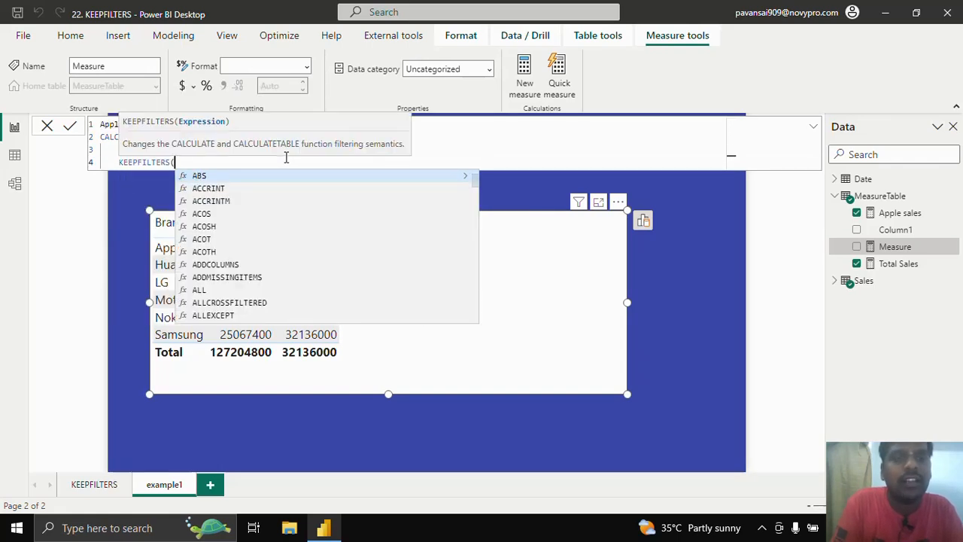
{"action": "type", "text": "Sa"}
{"action": "key", "text": "Tab"}
{"action": "type", "text": ")"}
{"action": "type", "text": " = "}
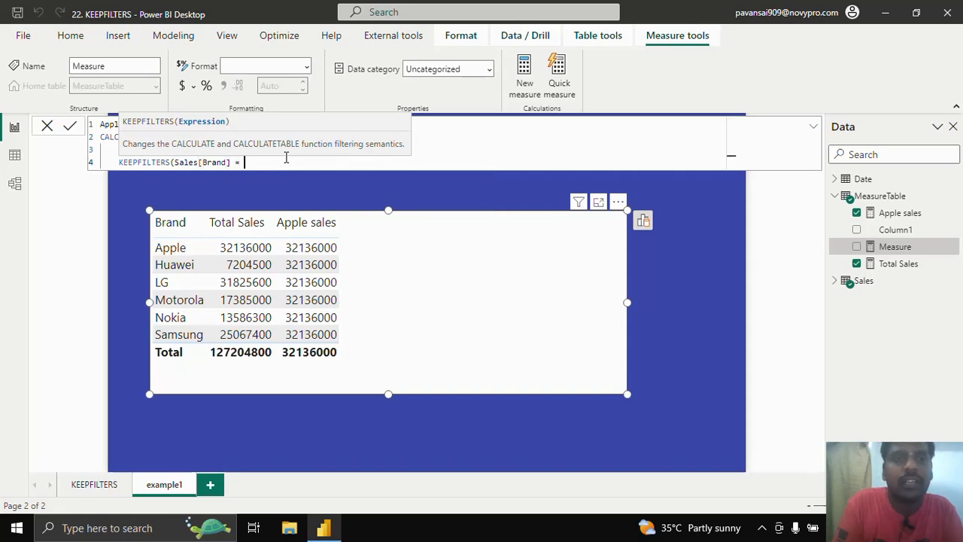
{"action": "type", "text": "\"Apple\""}
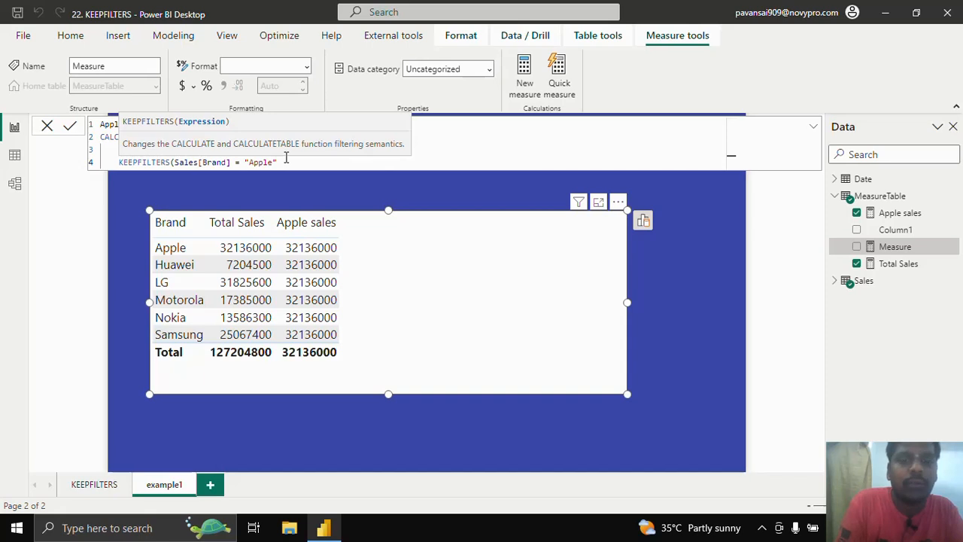
{"action": "type", "text": ")"}
Close the CALCULATE function and commit the keepfilters measure, and move the brand table visual slightly down the page.
{"action": "key", "text": "shift+Return"}
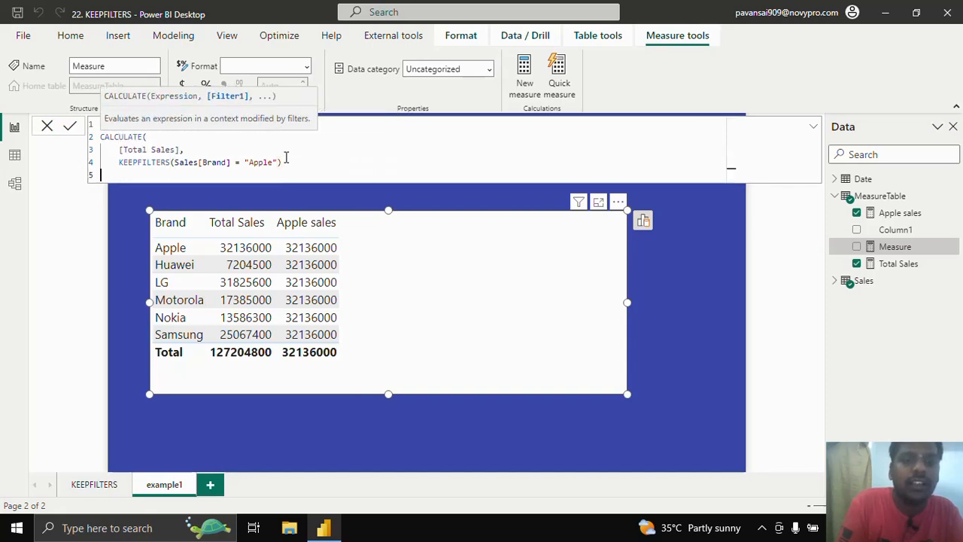
{"action": "type", "text": ")"}
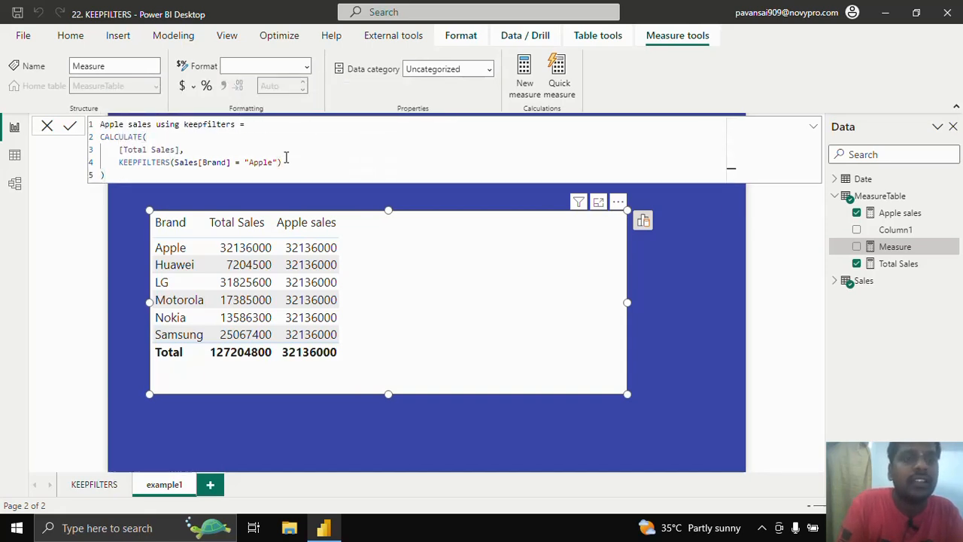
{"action": "key", "text": "Return"}
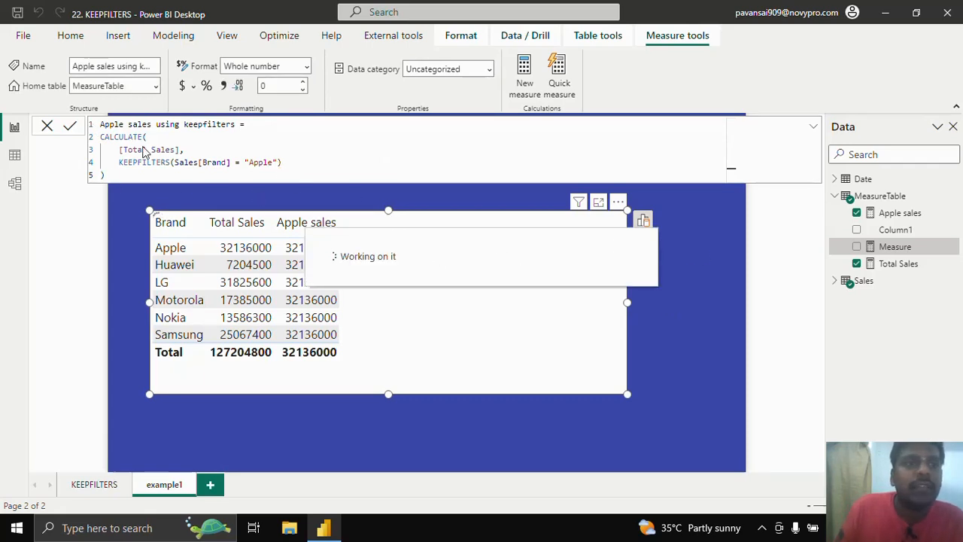
{"action": "scroll", "coordinate": [305, 162], "scroll_direction": "up", "scroll_amount": 2}
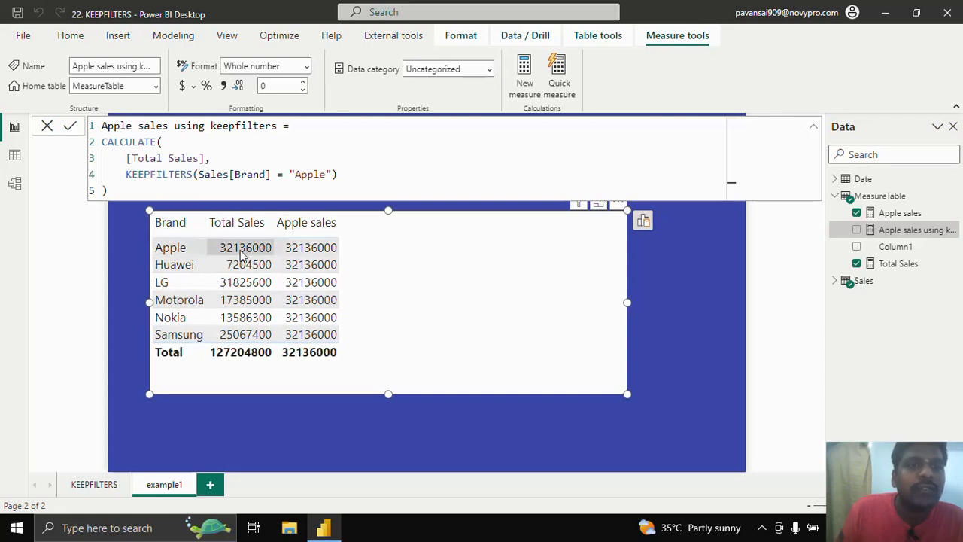
{"action": "left_click_drag", "start_coordinate": [425, 257], "coordinate": [416, 263]}
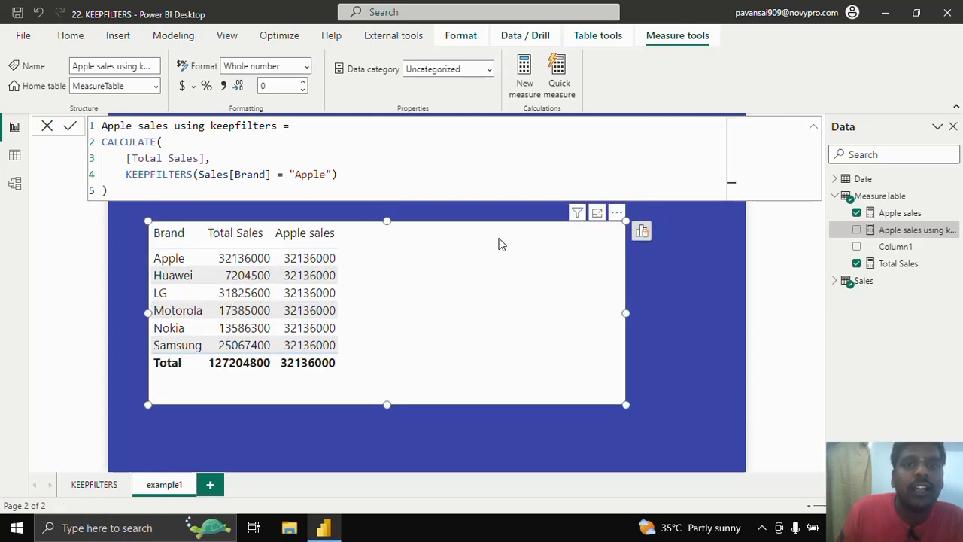
{"action": "left_click", "coordinate": [730, 250]}
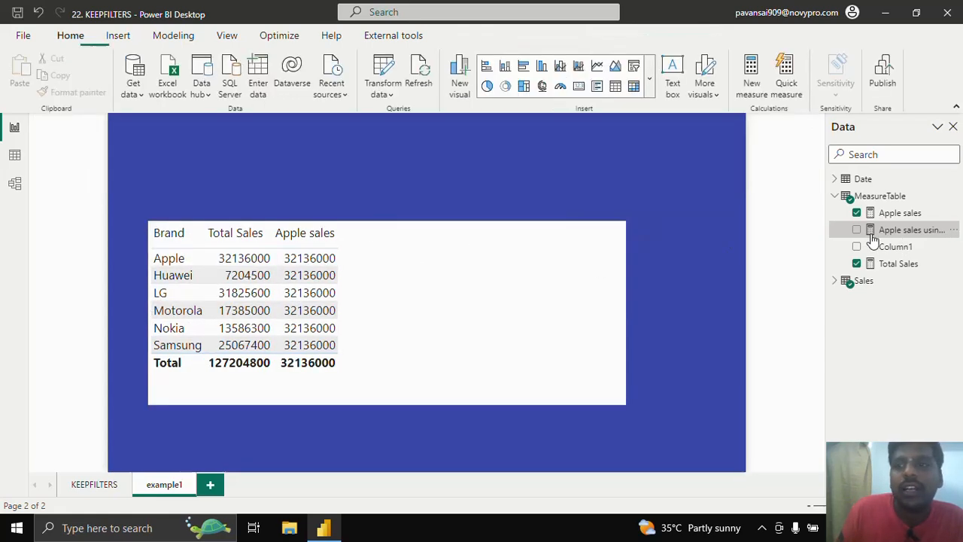
{"action": "left_click", "coordinate": [856, 229]}
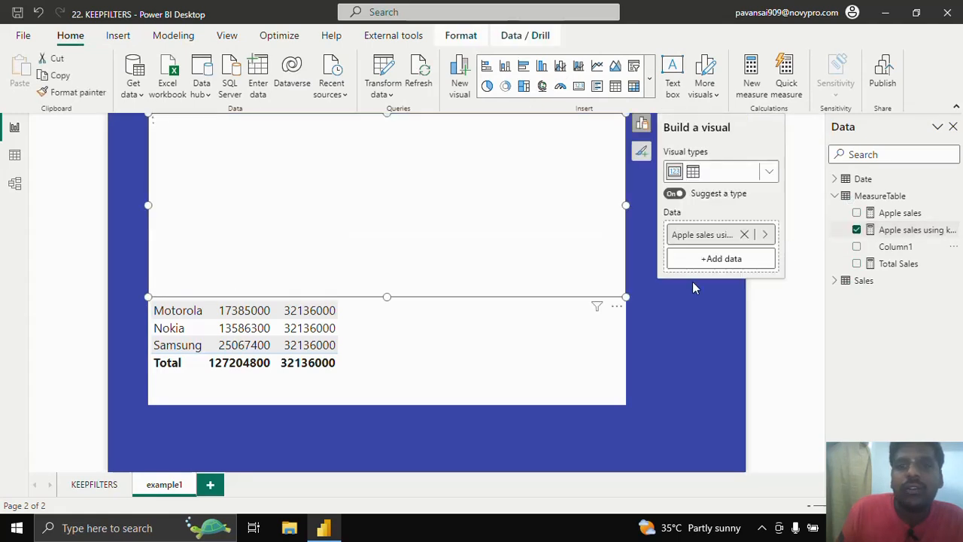
{"action": "left_click_drag", "start_coordinate": [609, 144], "coordinate": [603, 172]}
{"action": "left_click", "coordinate": [610, 133]}
{"action": "left_click", "coordinate": [639, 169]}
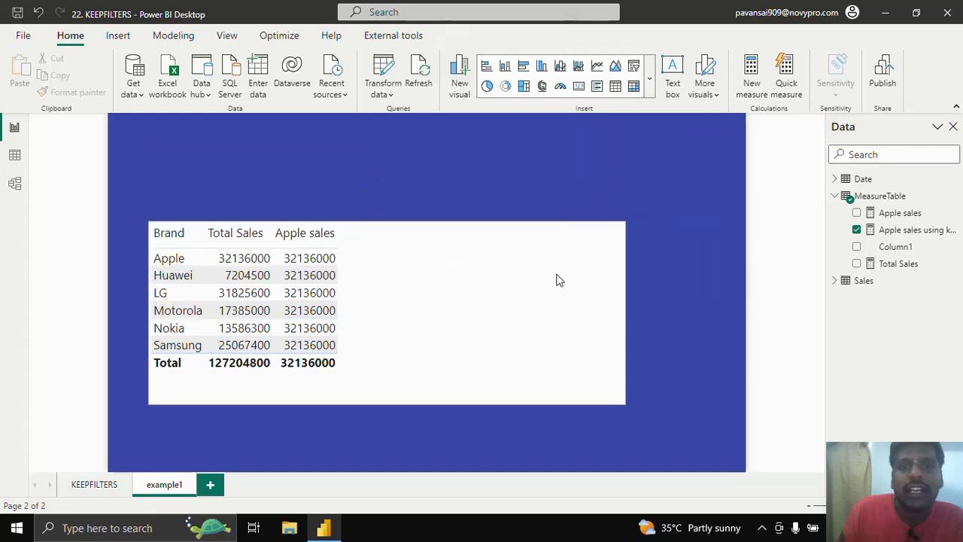
Add the "Apple sales using keepfilters" measure to the table visual that lists sales by Brand.
{"action": "left_click", "coordinate": [564, 272]}
{"action": "left_click", "coordinate": [856, 230]}
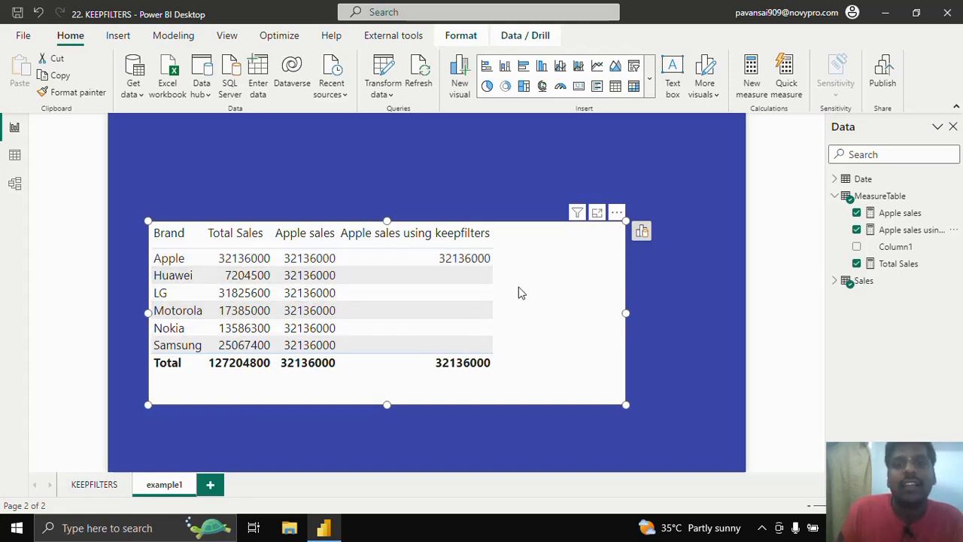
Create another measure in MeasureTable named "apple sales using filter", with its formula starting on a new line.
{"action": "left_click", "coordinate": [881, 197]}
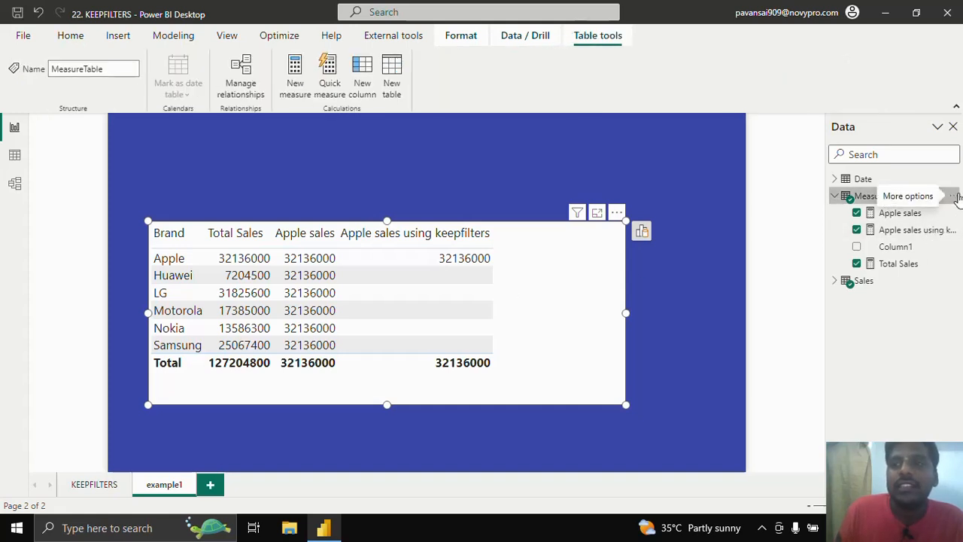
{"action": "left_click", "coordinate": [953, 197]}
{"action": "key", "text": "Escape"}
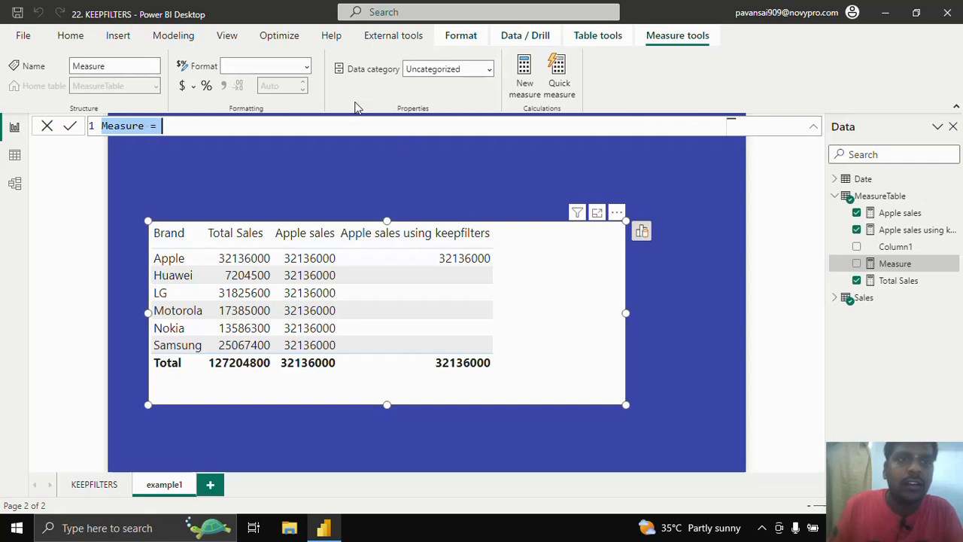
{"action": "scroll", "coordinate": [357, 124], "scroll_direction": "up", "scroll_amount": 2}
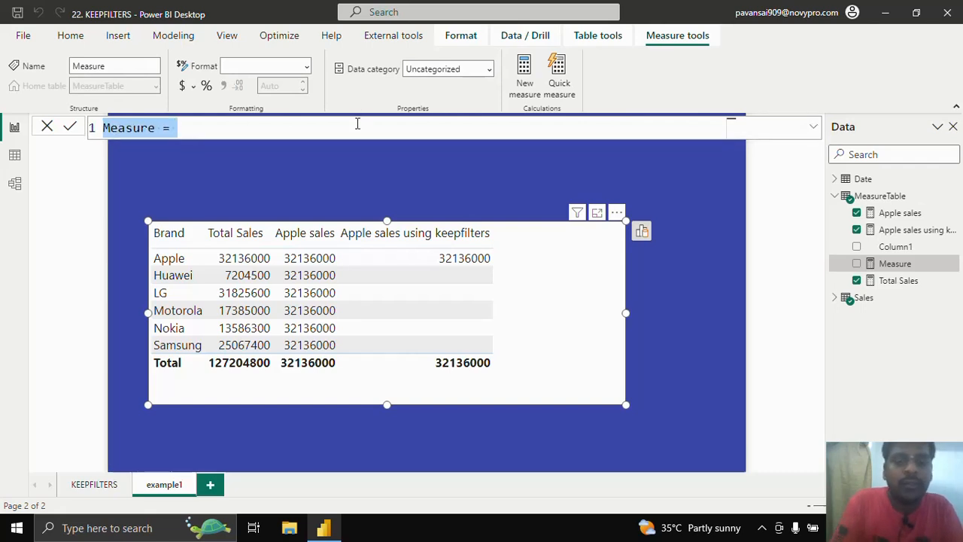
{"action": "type", "text": "a"}
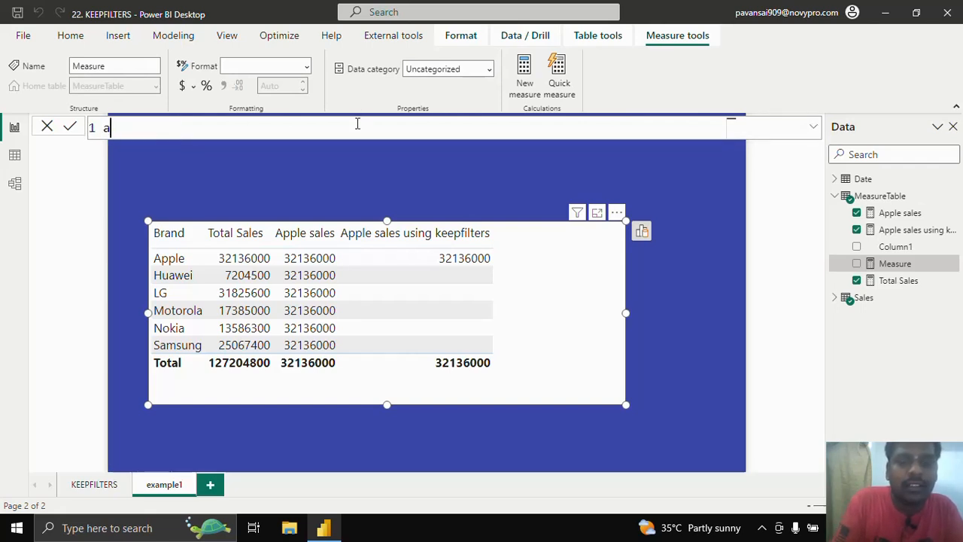
{"action": "type", "text": "[ple sales "}
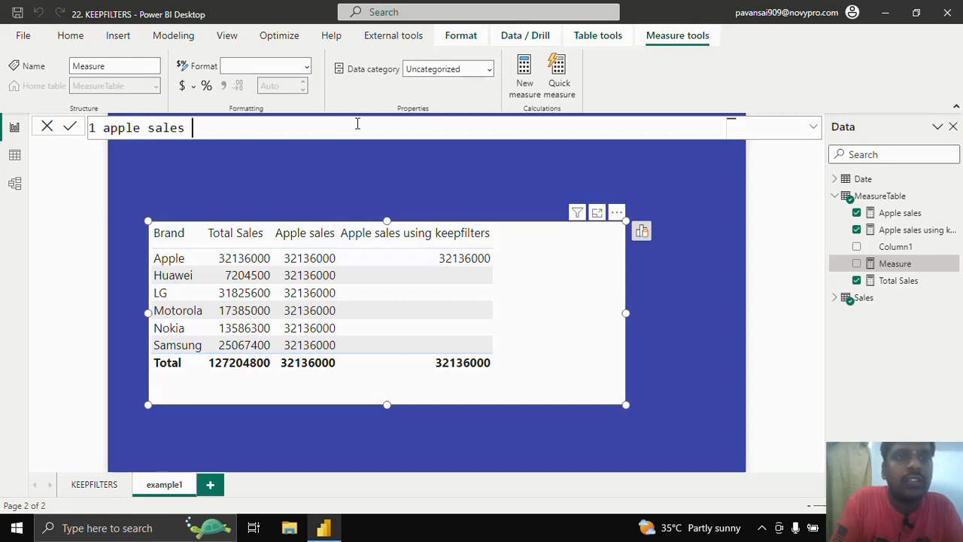
{"action": "type", "text": "using filter"}
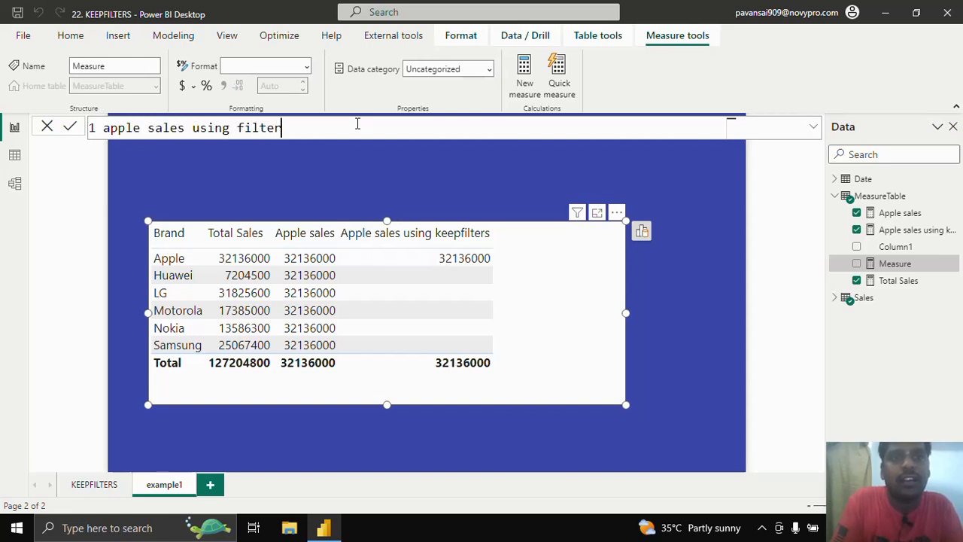
{"action": "type", "text": " ="}
{"action": "key", "text": "shift+Return"}
Begin the filter measure's formula with CALCULATE and [Total Sales] as its expression, ready for a filter argument.
{"action": "type", "text": "CAL"}
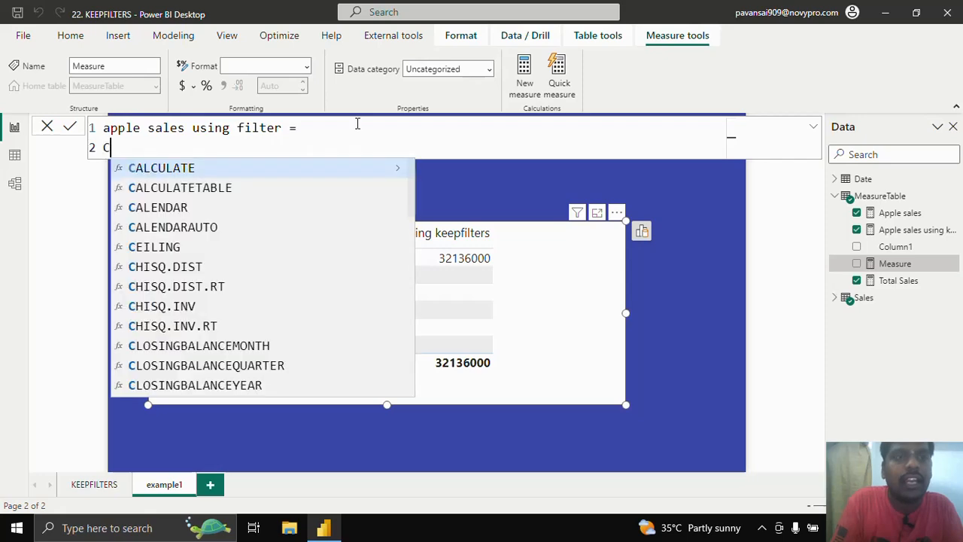
{"action": "key", "text": "Caps_Lock"}
{"action": "key", "text": "Tab"}
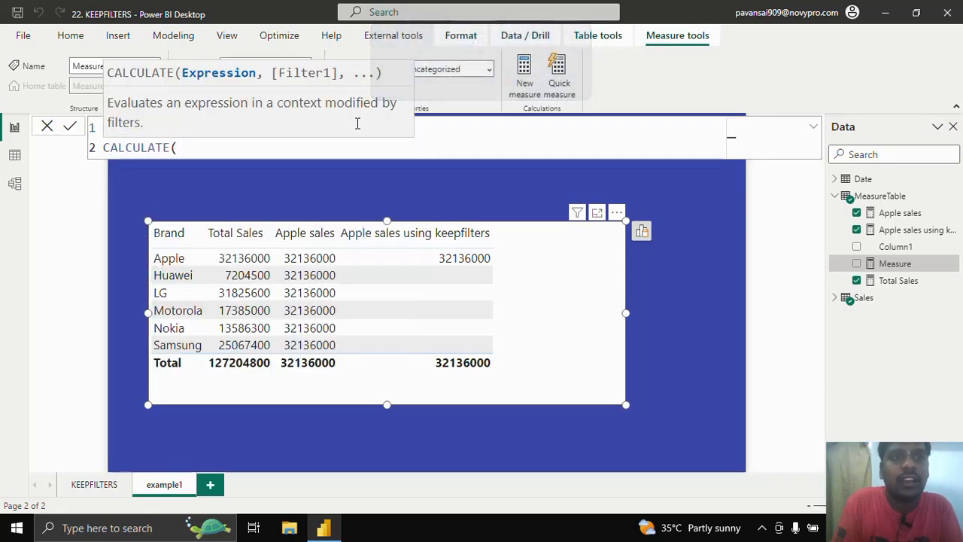
{"action": "key", "text": "shift+Return"}
{"action": "key", "text": "Caps_Lock"}
{"action": "type", "text": "Tot"}
{"action": "key", "text": "Tab"}
{"action": "type", "text": ","}
{"action": "key", "text": "shift+Return"}
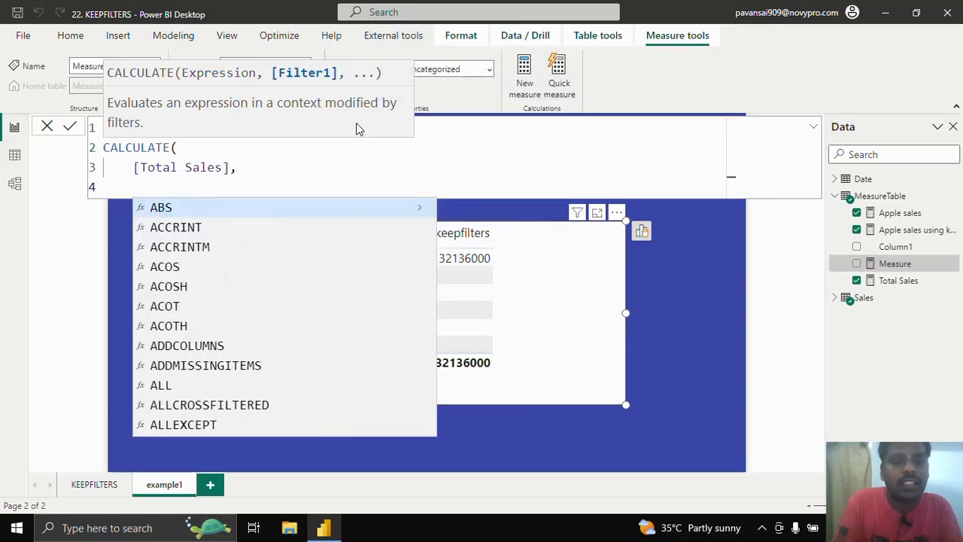
Add a FILTER function over the Sales table with the condition Sales[Brand] = "Apple" as the CALCULATE filter argument.
{"action": "type", "text": "FI"}
{"action": "key", "text": "Tab"}
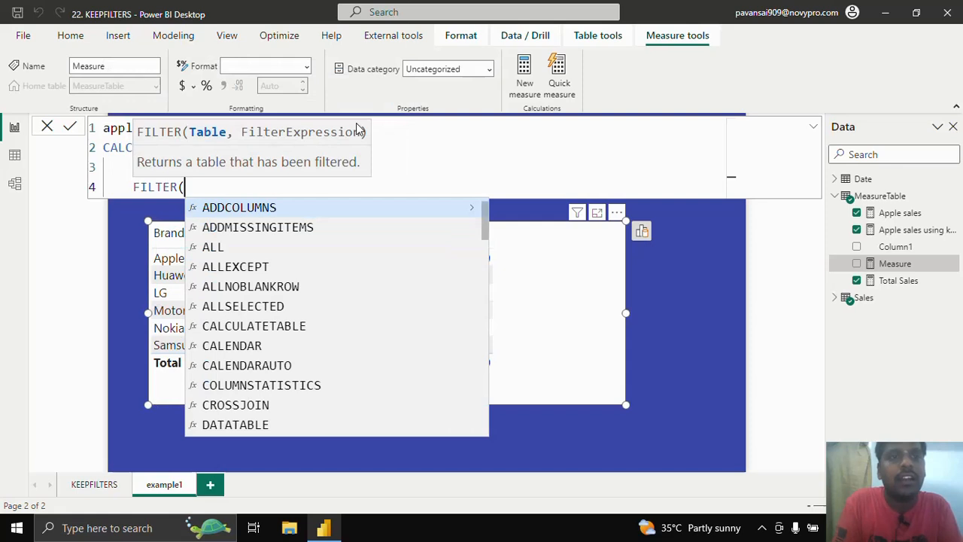
{"action": "key", "text": "shift+Return"}
{"action": "type", "text": "Sales"}
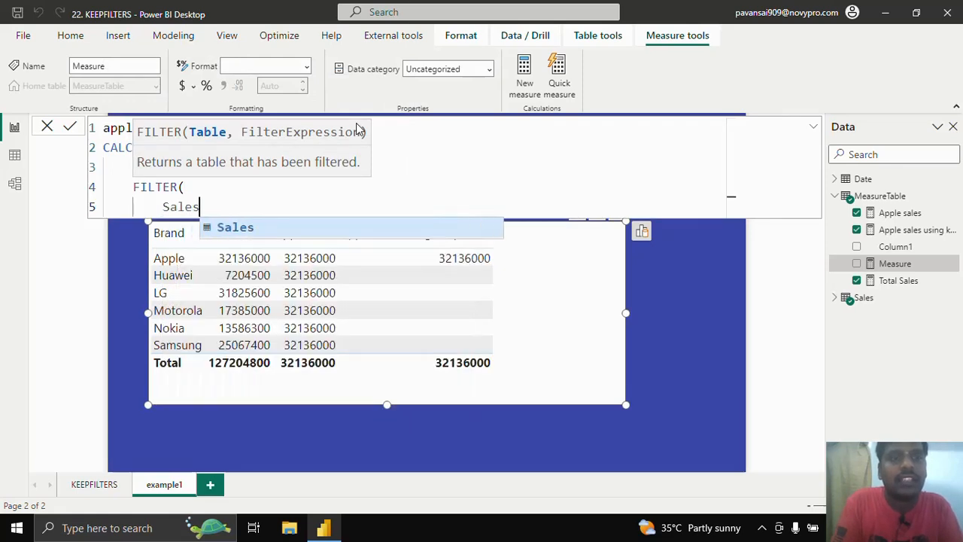
{"action": "type", "text": ","}
{"action": "key", "text": "shift+Return"}
{"action": "type", "text": "Bran"}
{"action": "key", "text": "Tab"}
{"action": "type", "text": "= \"Apple\""}
{"action": "key", "text": "shift+Return"}
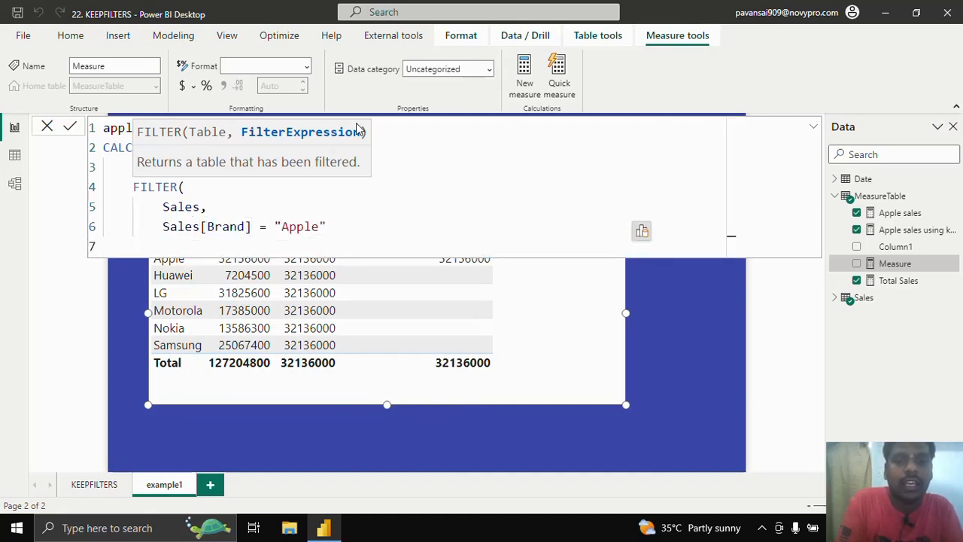
{"action": "type", "text": ")"}
Close the CALCULATE function, review its expression and FILTER argument, and commit the "apple sales using filter" measure.
{"action": "key", "text": "shift+Return"}
{"action": "type", "text": ")"}
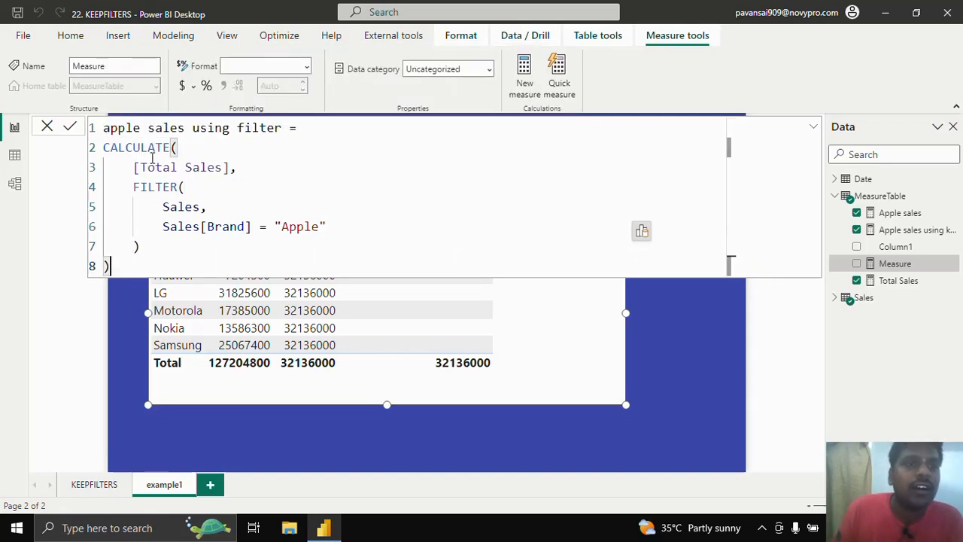
{"action": "left_click_drag", "start_coordinate": [133, 167], "coordinate": [248, 166]}
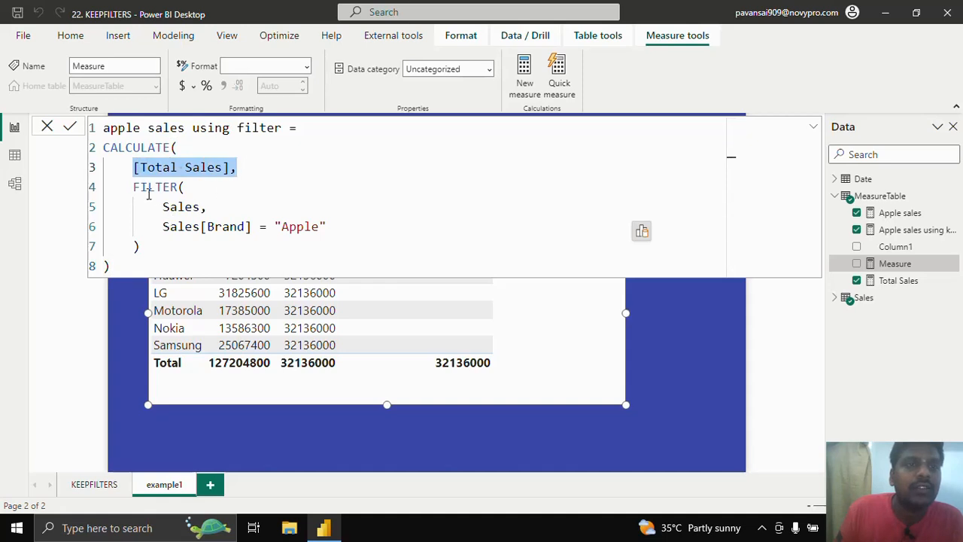
{"action": "left_click_drag", "start_coordinate": [133, 186], "coordinate": [180, 248]}
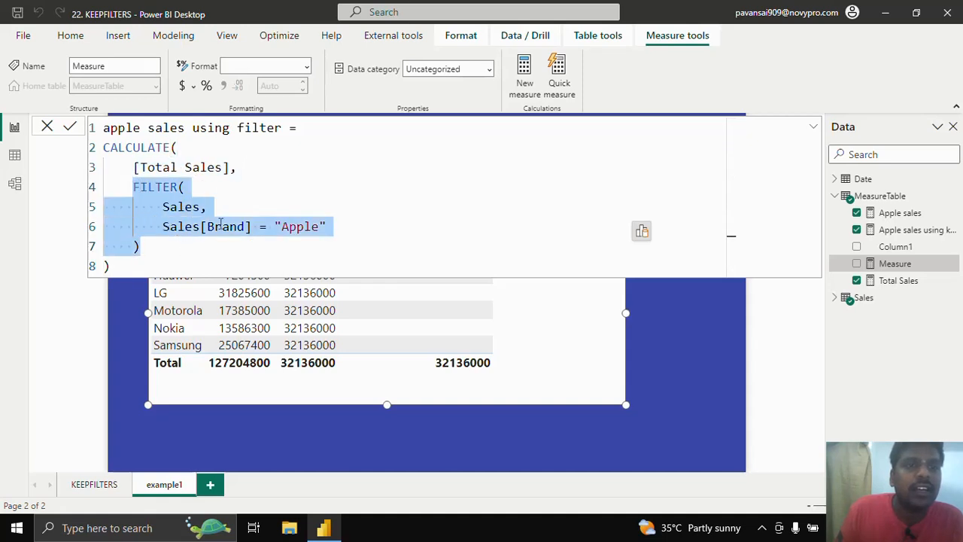
{"action": "left_click", "coordinate": [293, 232]}
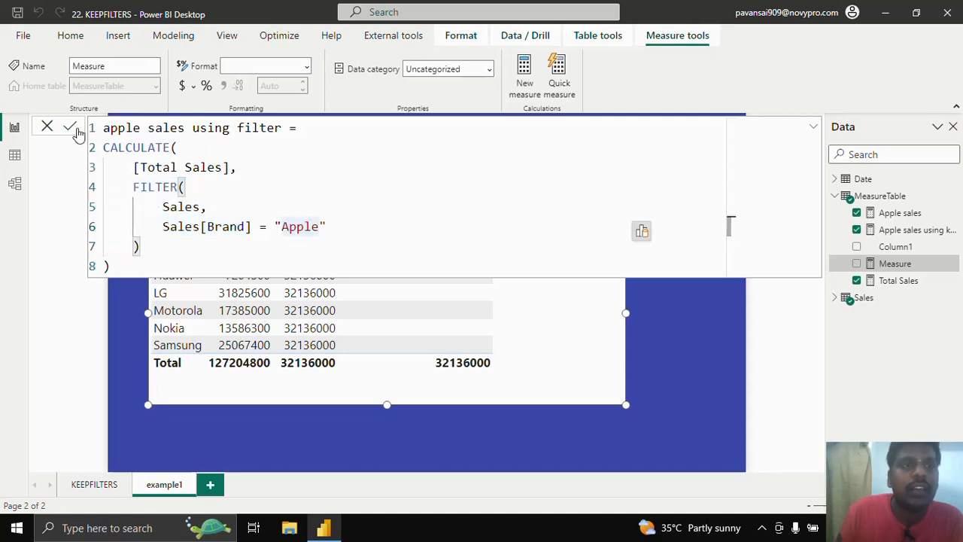
{"action": "key", "text": "Return"}
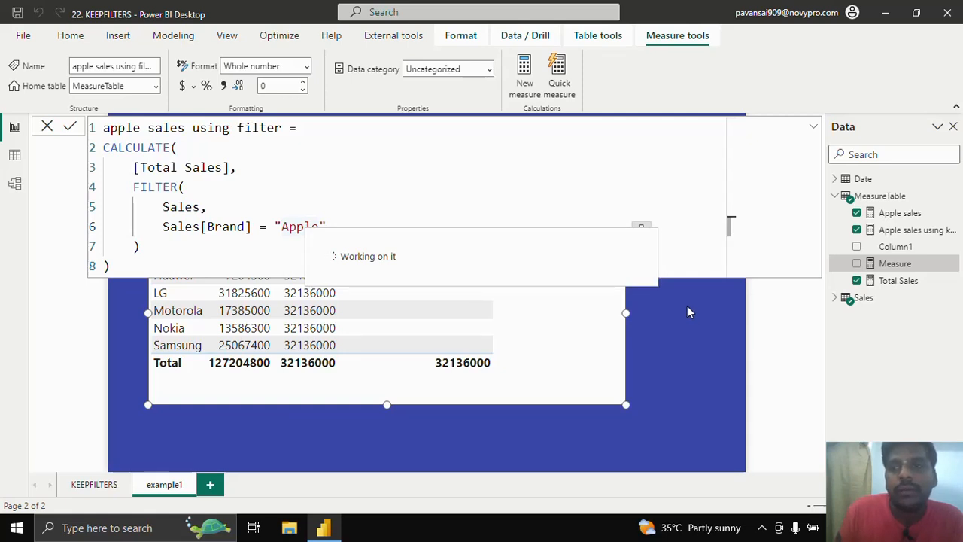
Add the "apple sales using filter" measure to the brand table visual.
{"action": "left_click", "coordinate": [694, 295]}
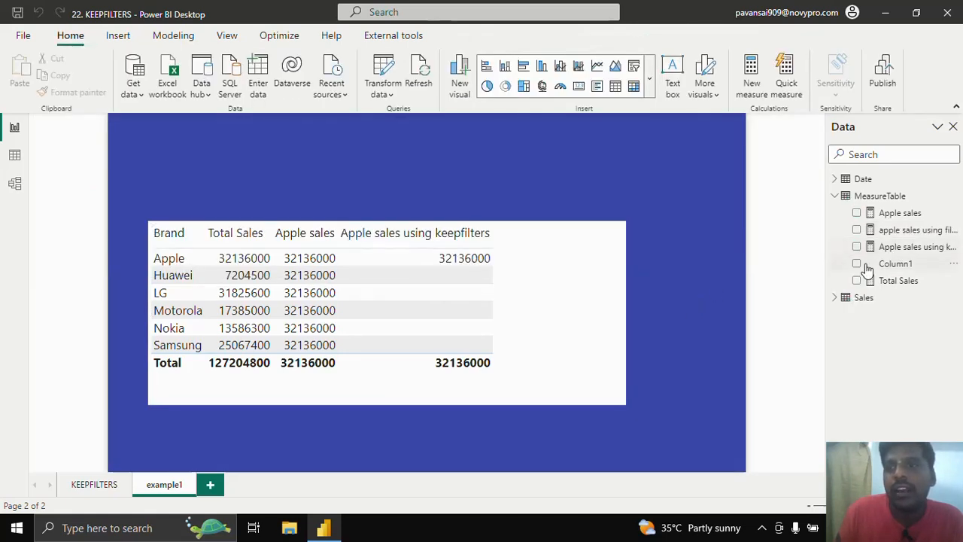
{"action": "left_click", "coordinate": [607, 273]}
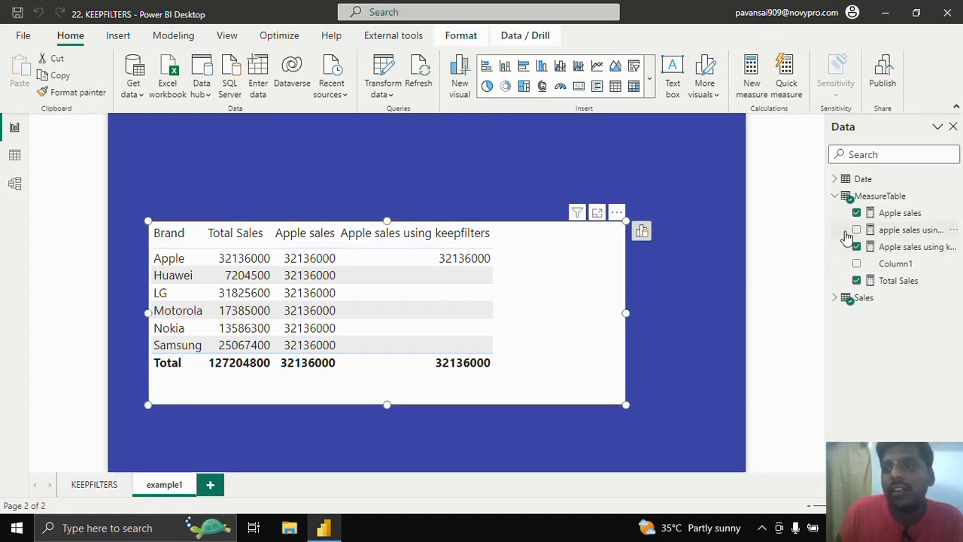
{"action": "left_click", "coordinate": [856, 230]}
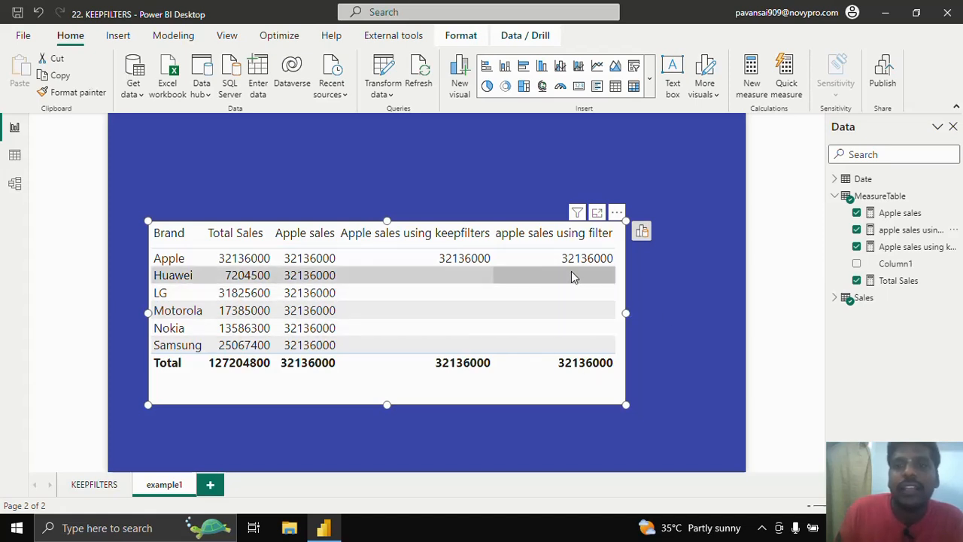
Review the FILTER argument in the "apple sales using filter" formula, and return to the table to compare its columns.
{"action": "left_click", "coordinate": [911, 231]}
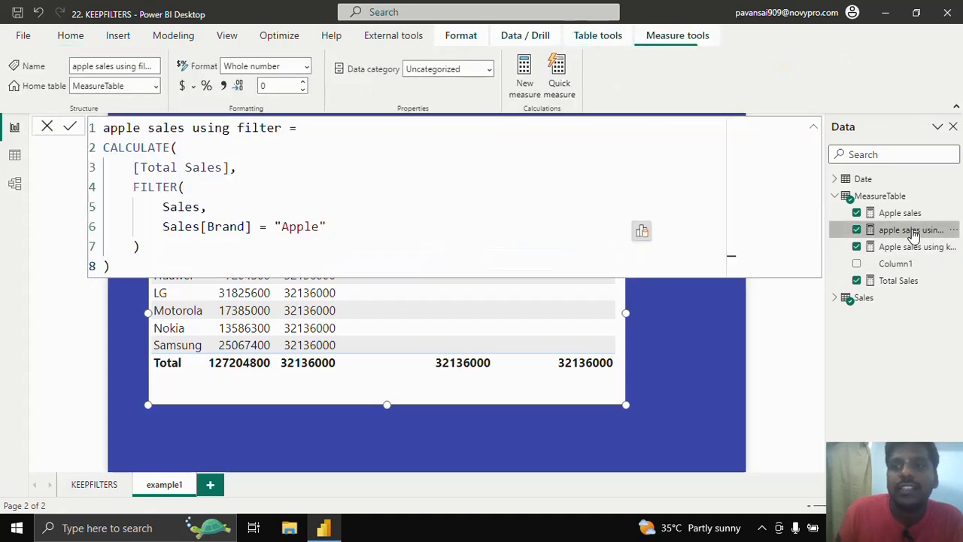
{"action": "left_click_drag", "start_coordinate": [135, 188], "coordinate": [321, 246]}
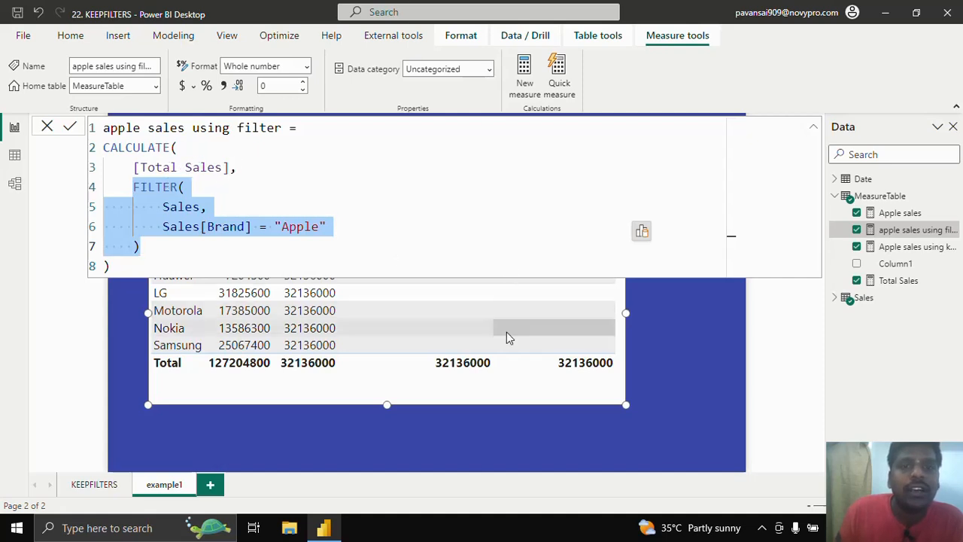
{"action": "left_click", "coordinate": [634, 343]}
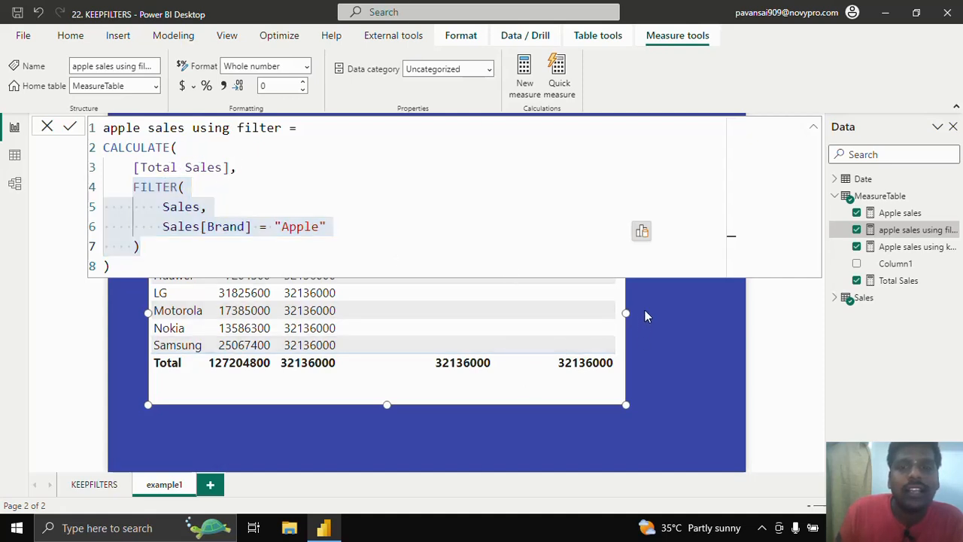
{"action": "left_click", "coordinate": [645, 308]}
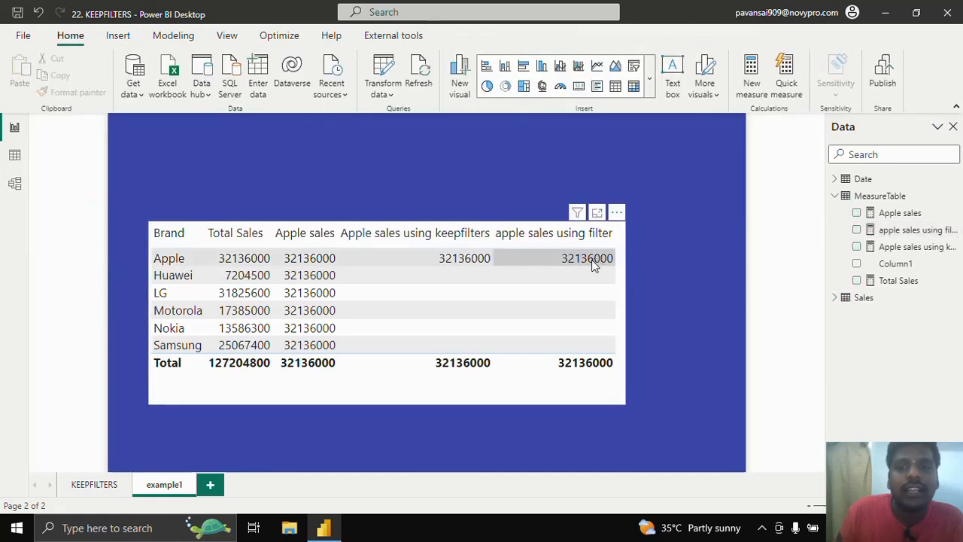